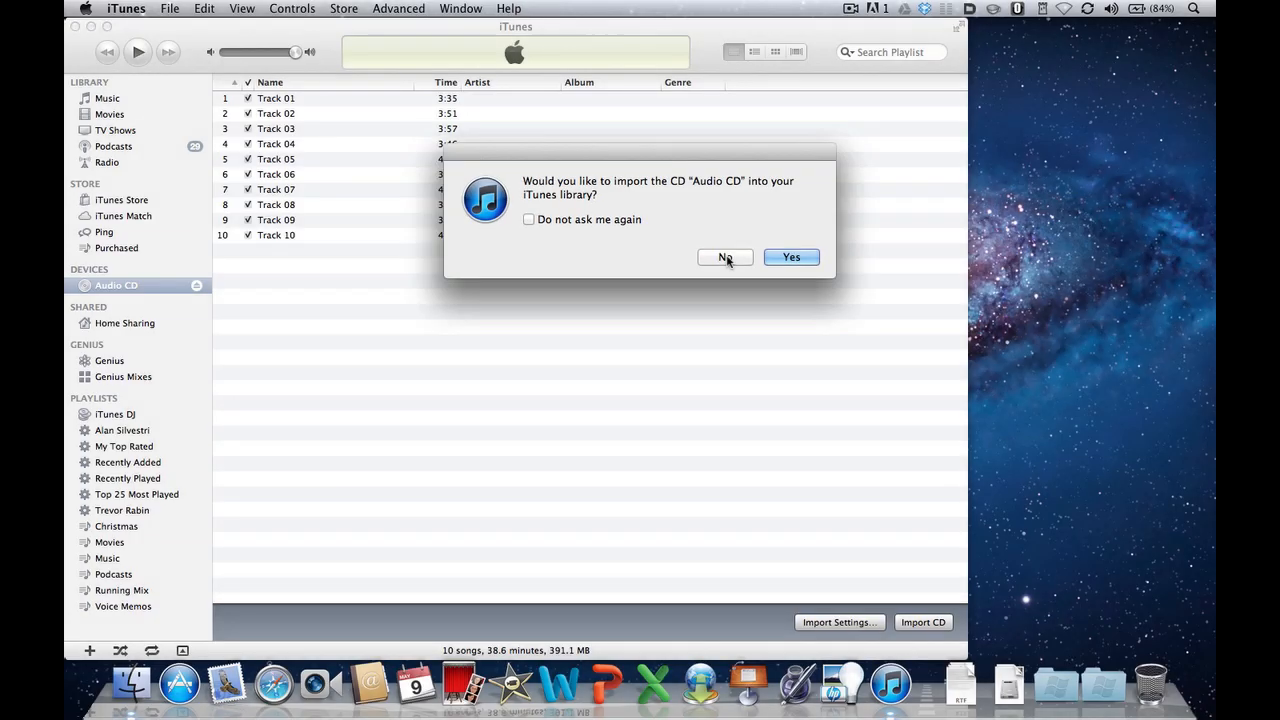
Step: Decline the prompt to import the whole audio CD and uncheck Tracks 02 to 10, leaving only Track 01 checked
click(726, 258)
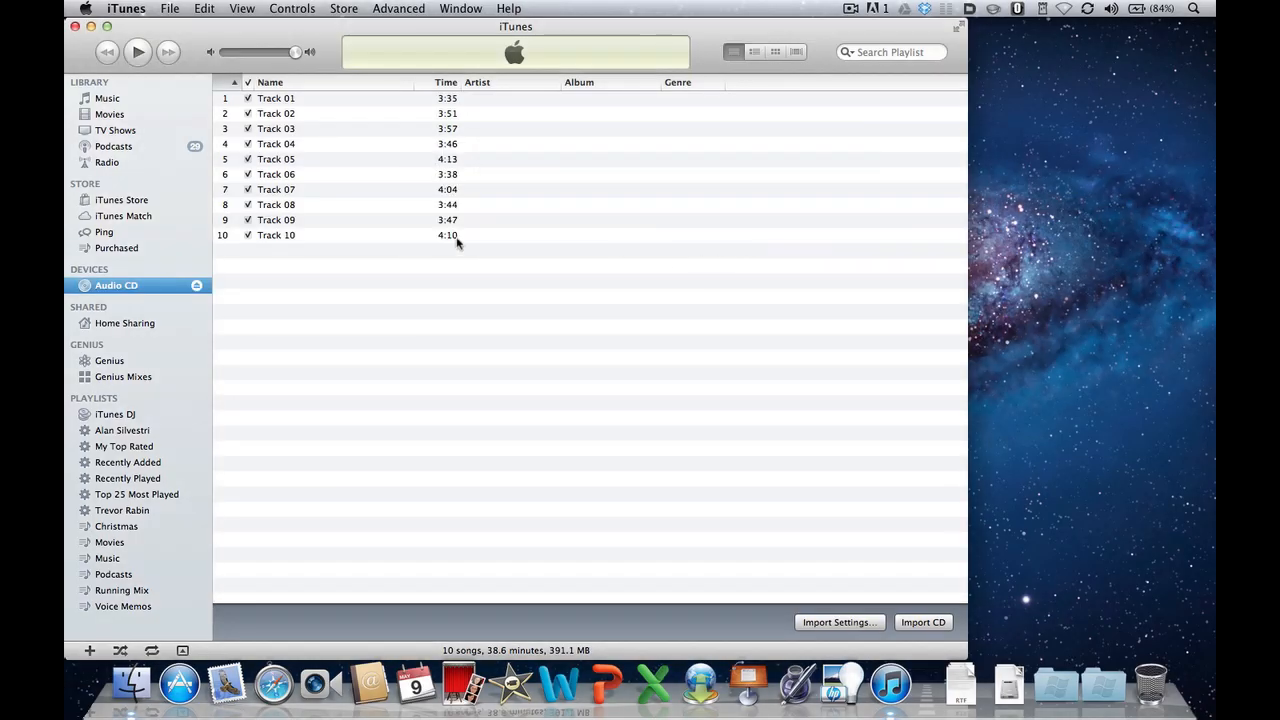
click(248, 115)
click(248, 130)
click(248, 145)
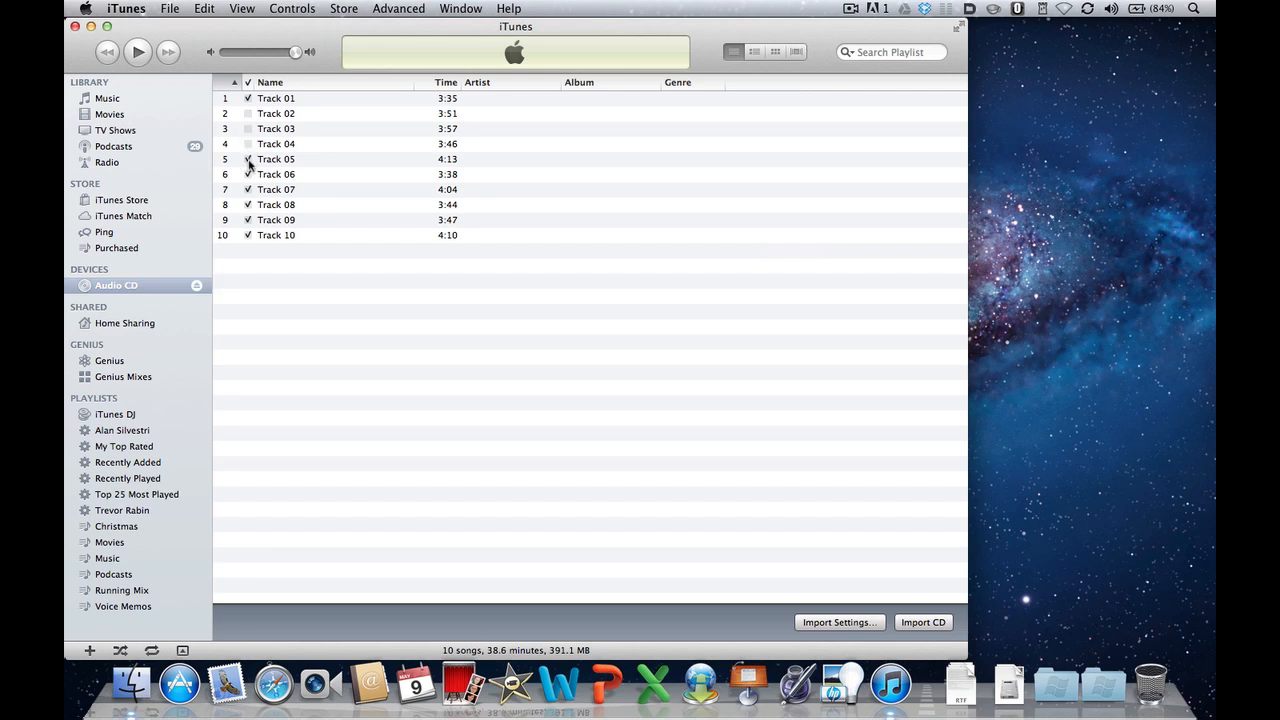
click(248, 160)
click(248, 190)
click(248, 205)
click(248, 220)
click(248, 236)
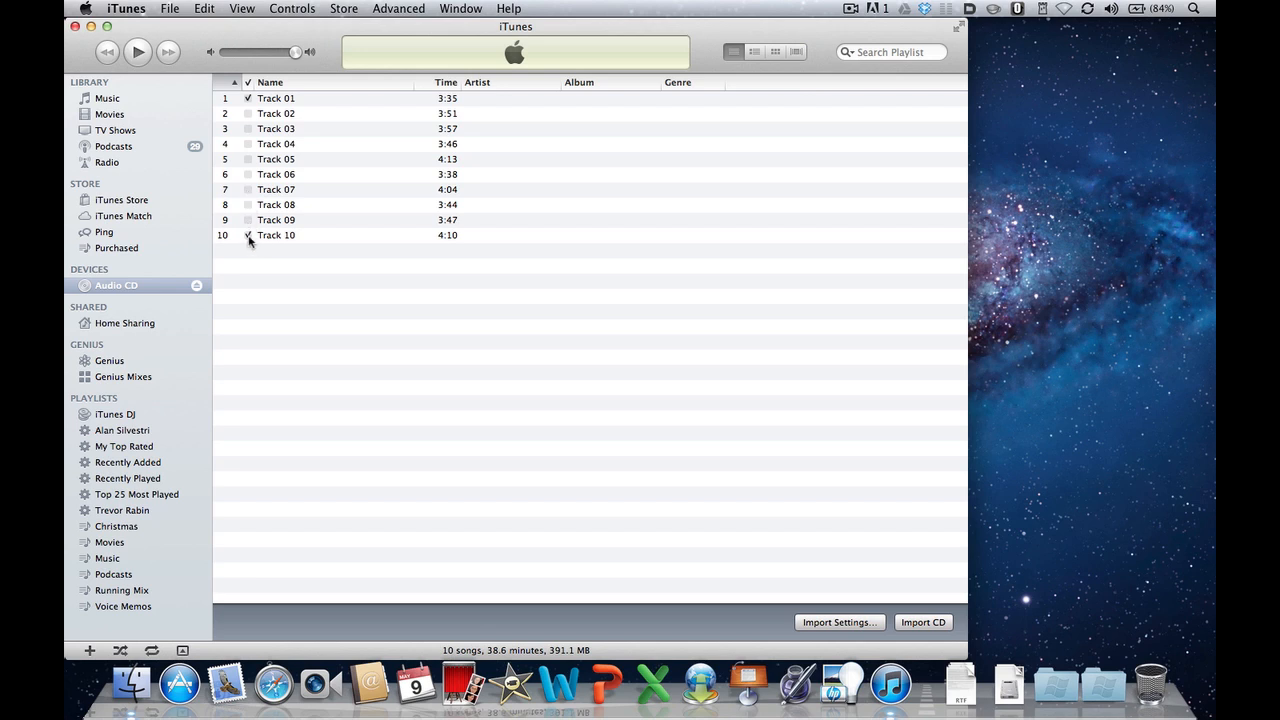
Step: Change the CD import settings to use the MP3 Encoder
click(825, 622)
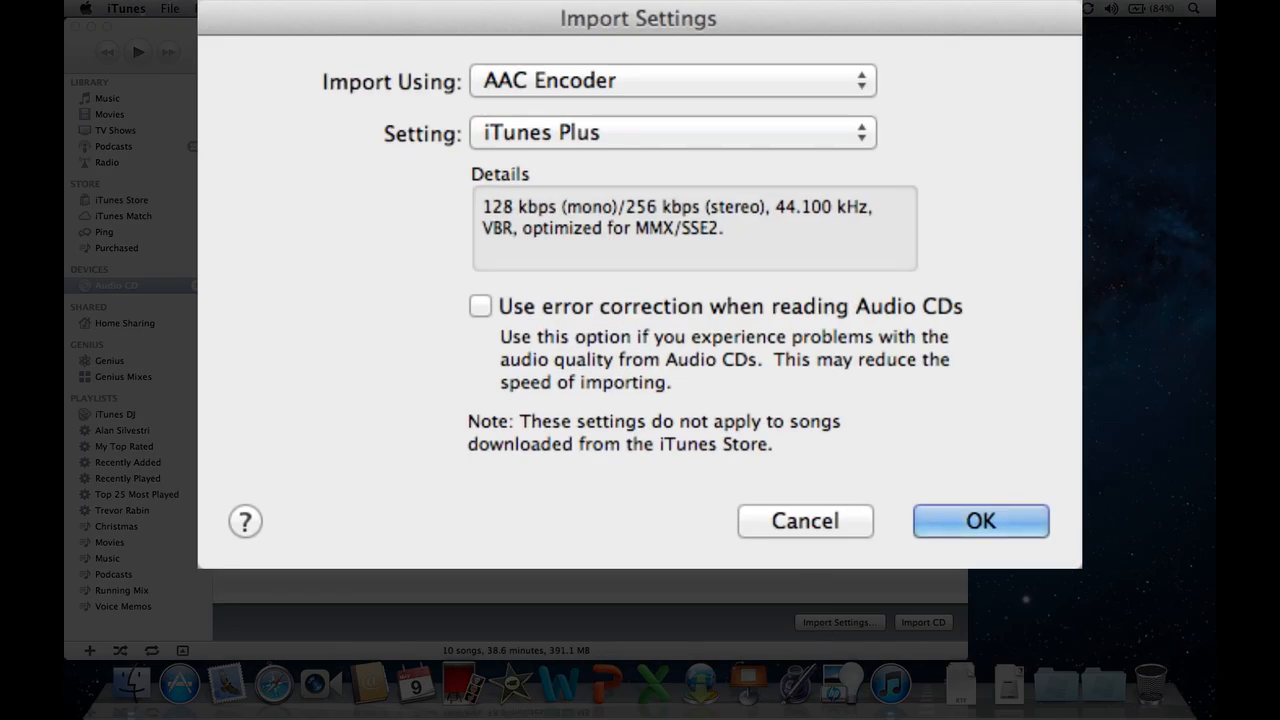
click(581, 81)
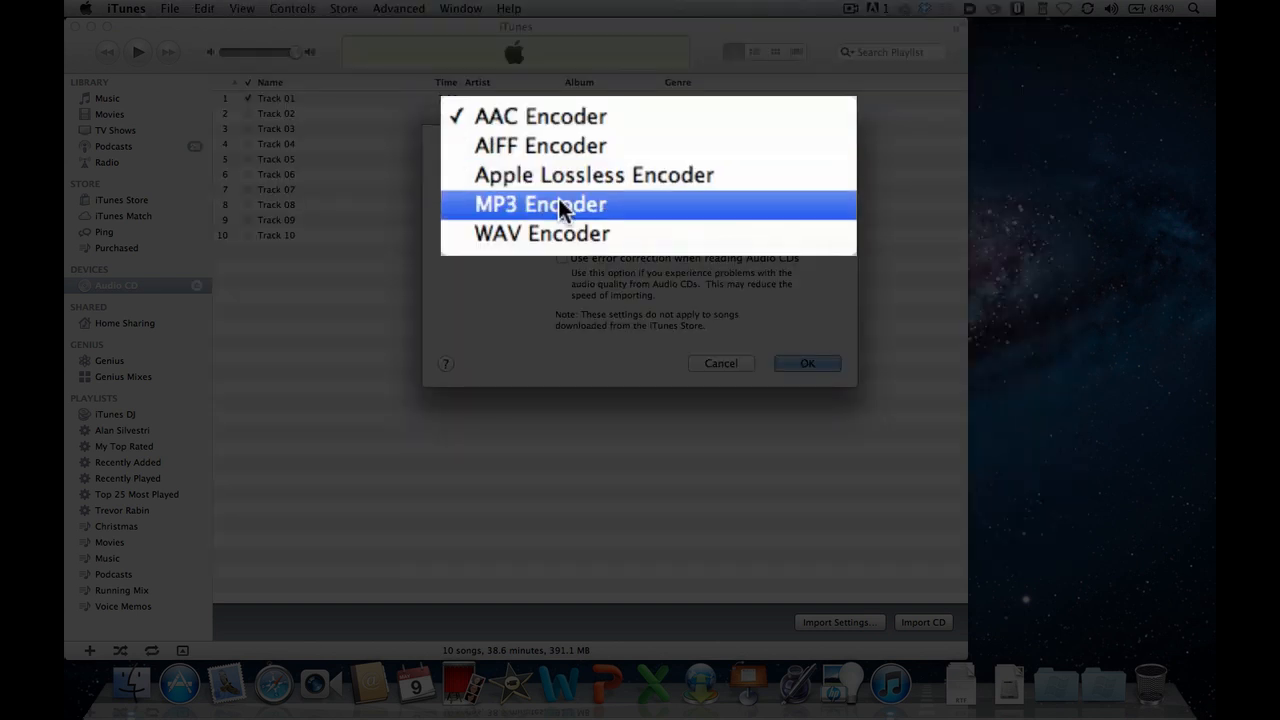
click(559, 199)
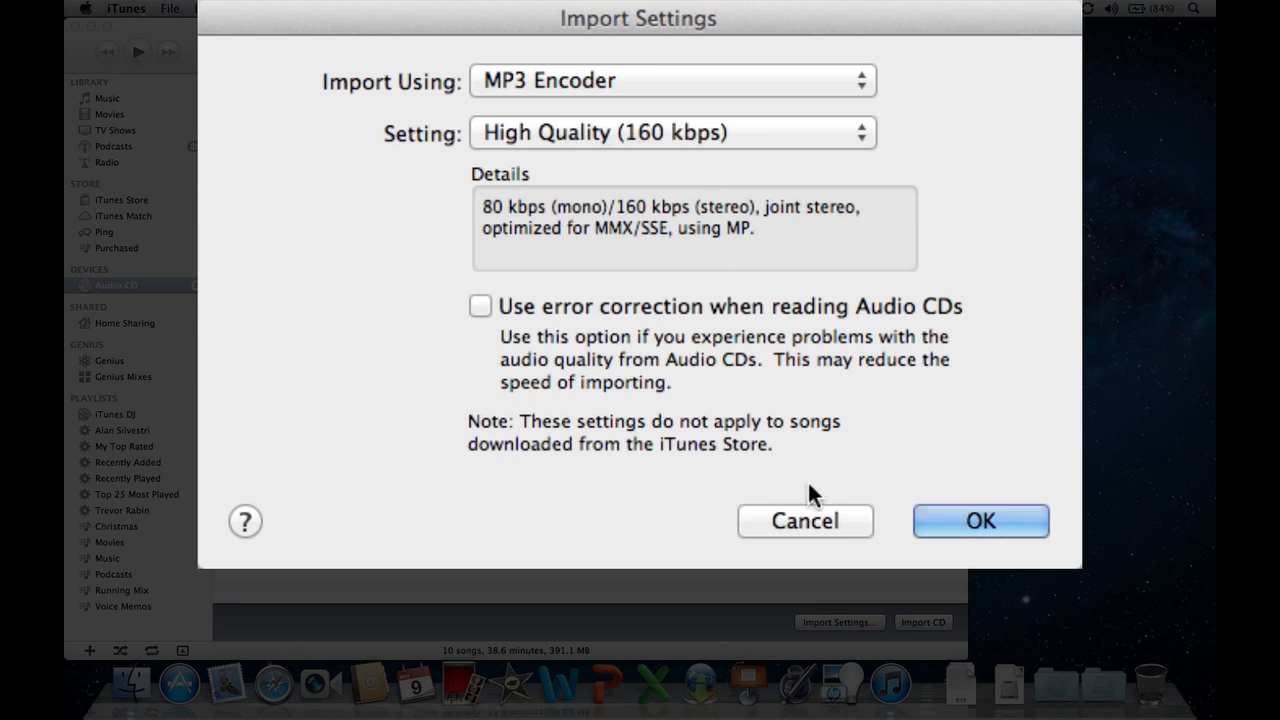
click(985, 522)
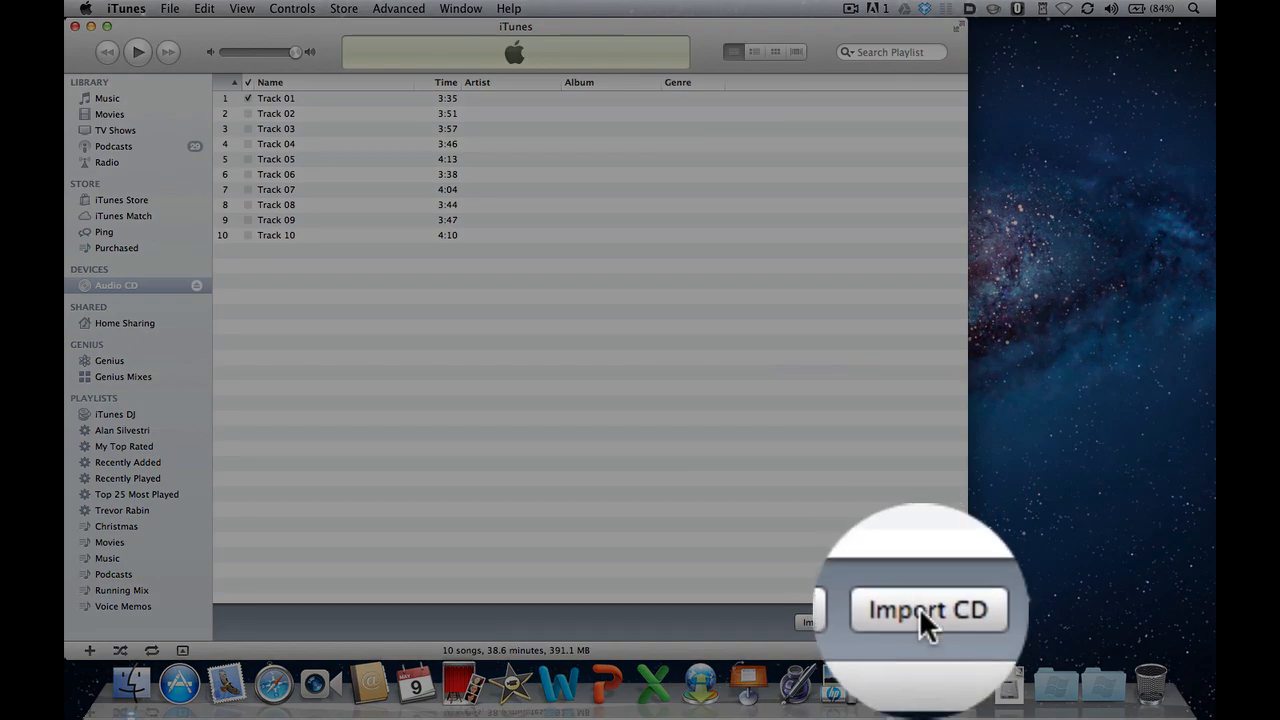
Step: Import the checked track from the audio CD and quit iTunes once the import is complete
click(821, 621)
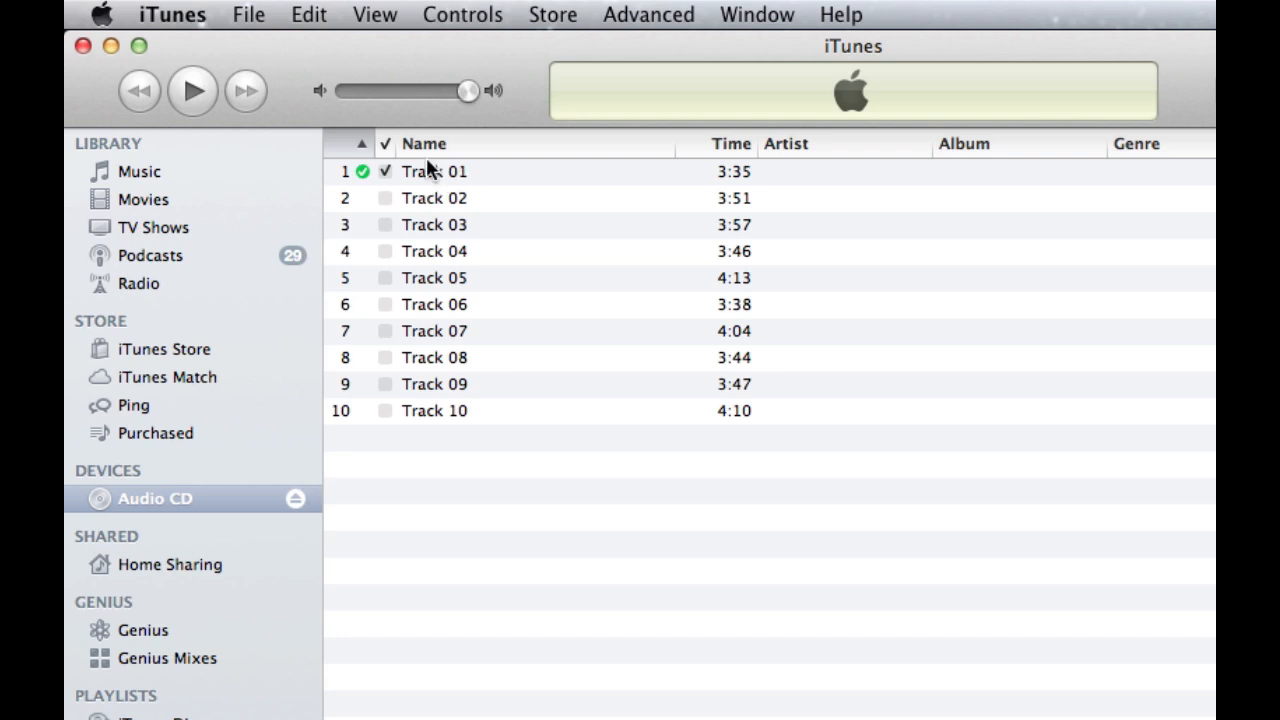
click(180, 10)
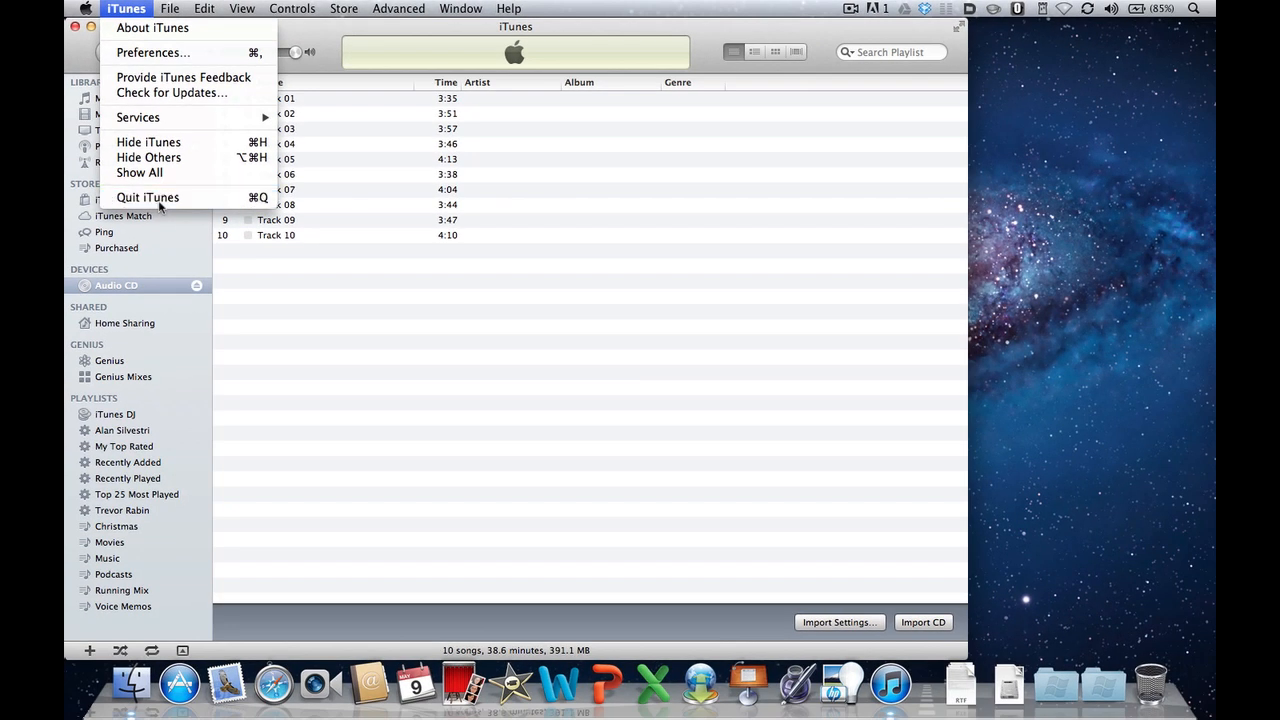
click(168, 220)
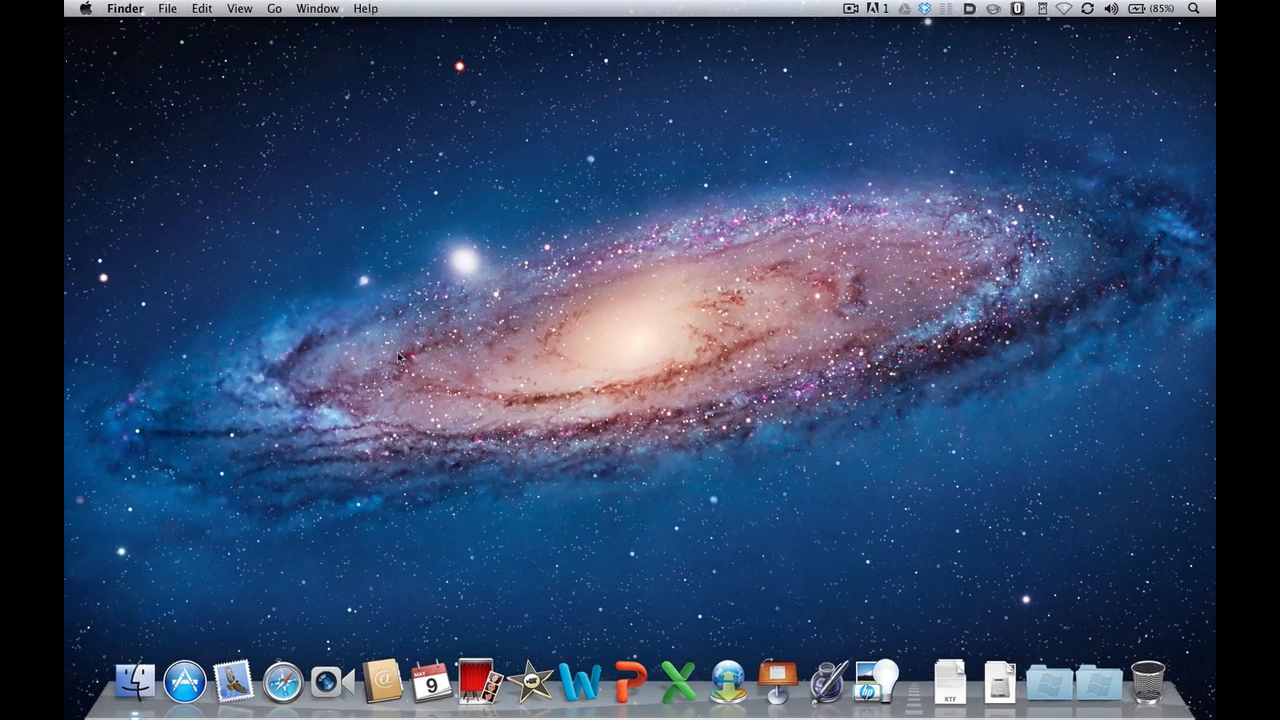
Step: Find GarageBand with the application launcher by searching for "ga" and open it
key(alt+space)
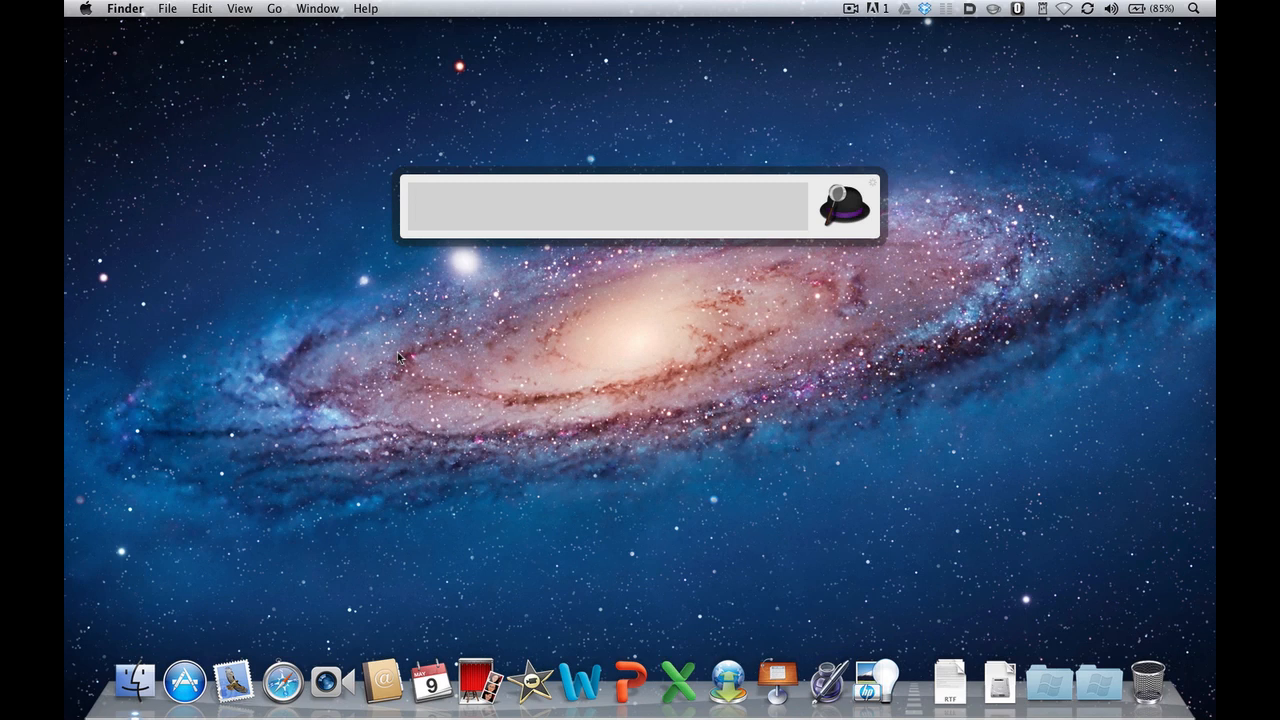
text(ga)
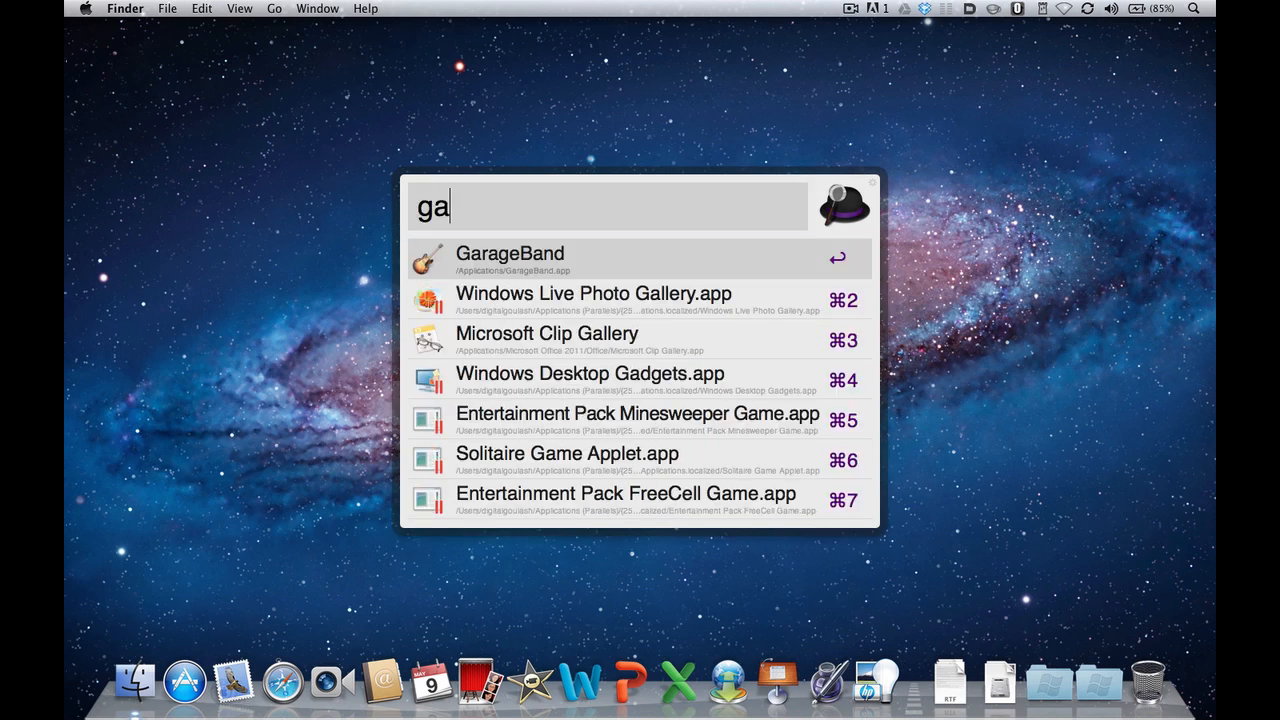
key(Return)
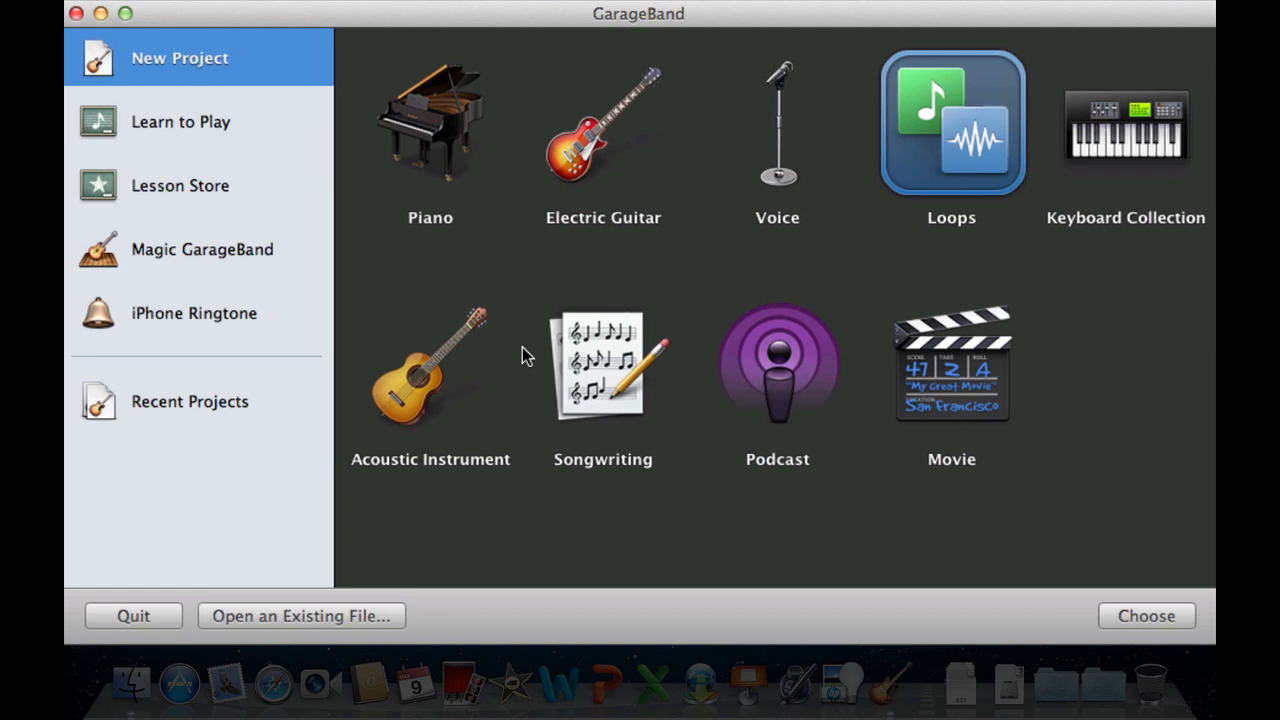
Step: Create a new Loops project named My Song on the Desktop, keeping the default tempo, signature and key
double_click(948, 152)
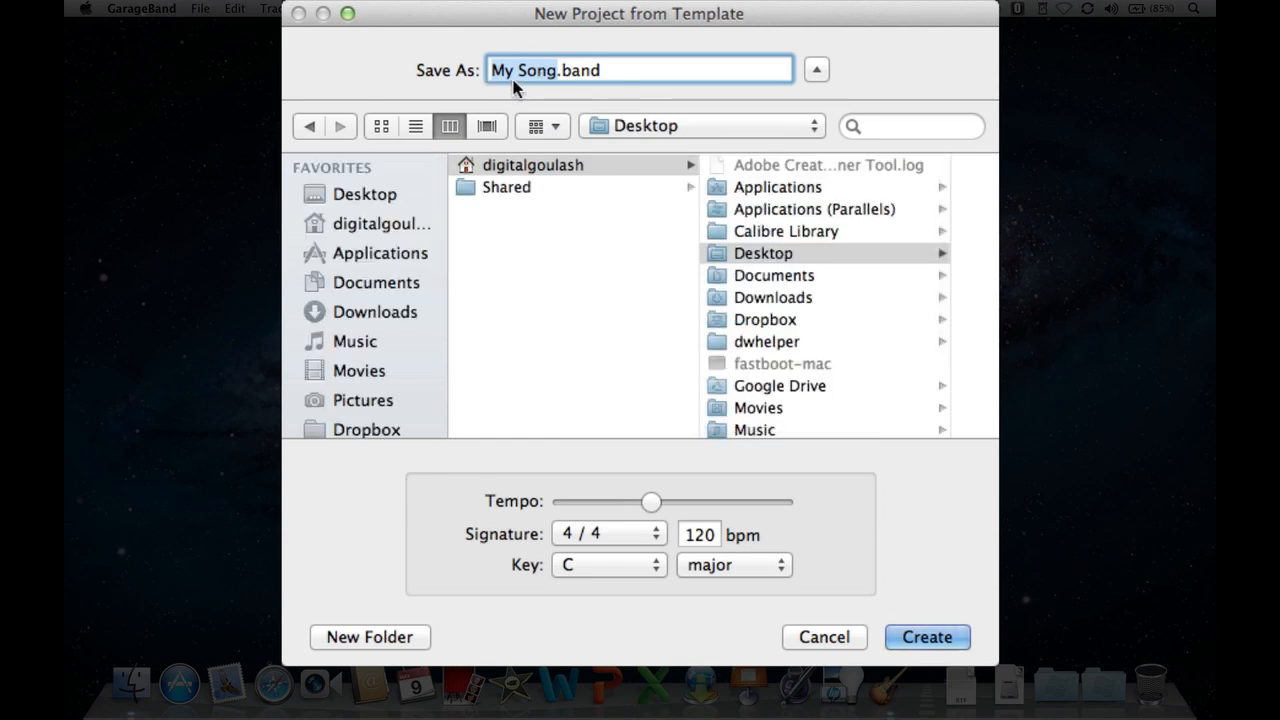
click(362, 195)
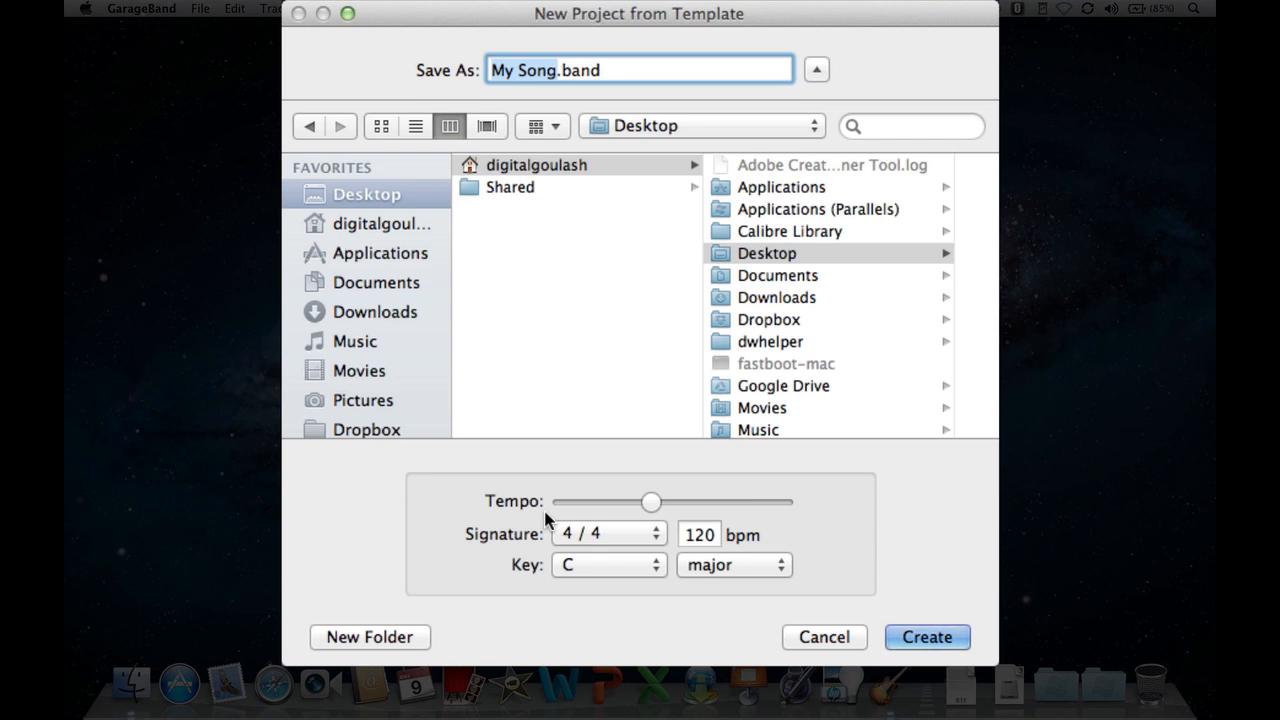
key(Return)
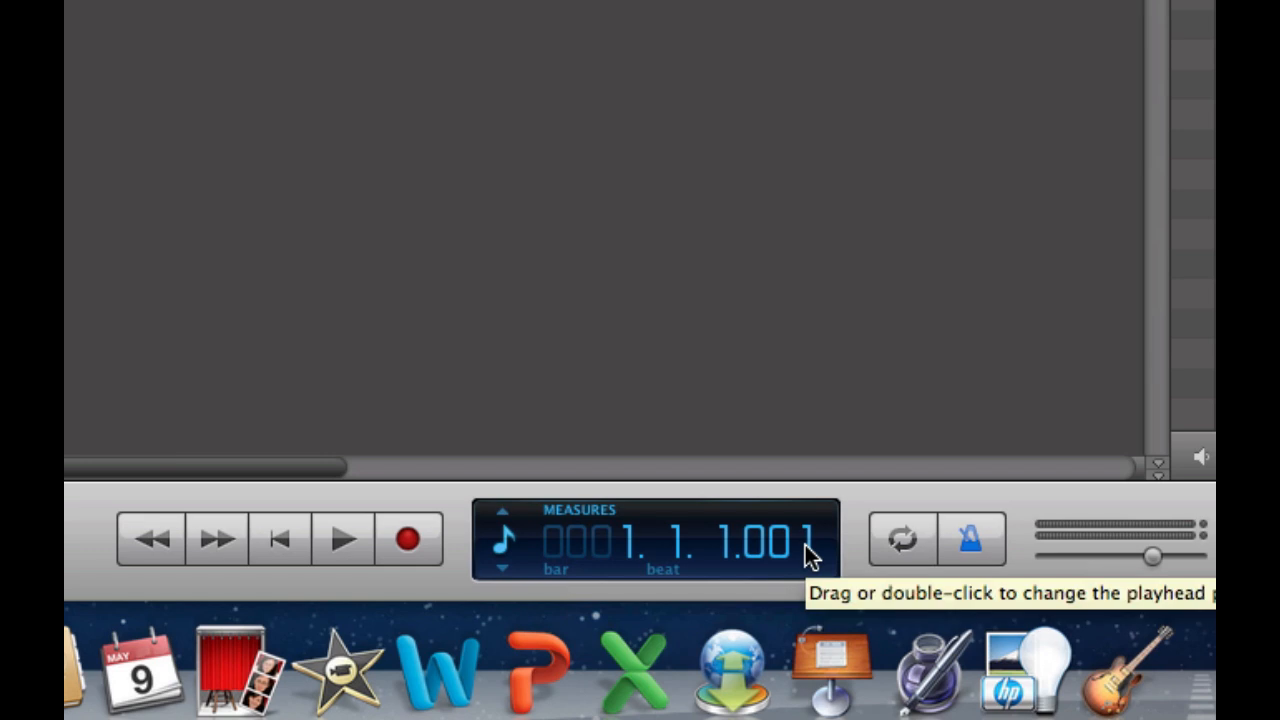
Step: Switch the playhead display from measures to time and turn off the metronome
click(502, 525)
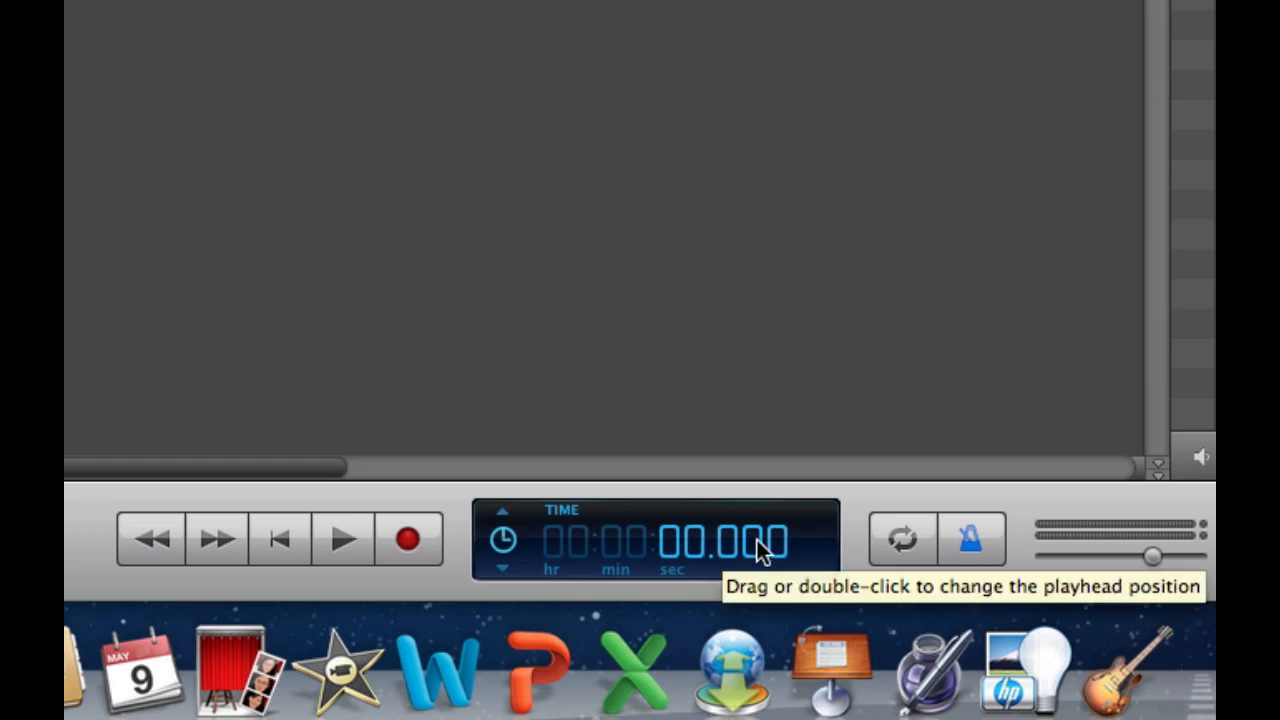
click(968, 548)
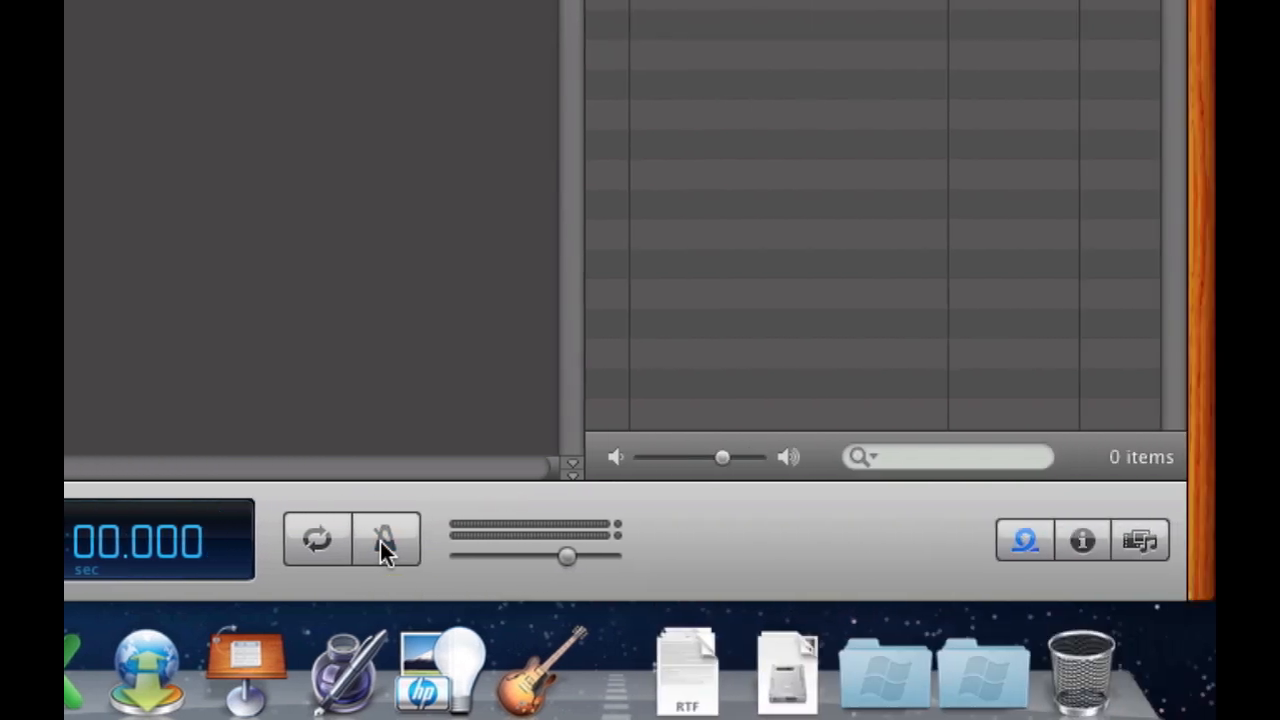
Step: Show the media browser and list the audio files of the iTunes library
click(1140, 541)
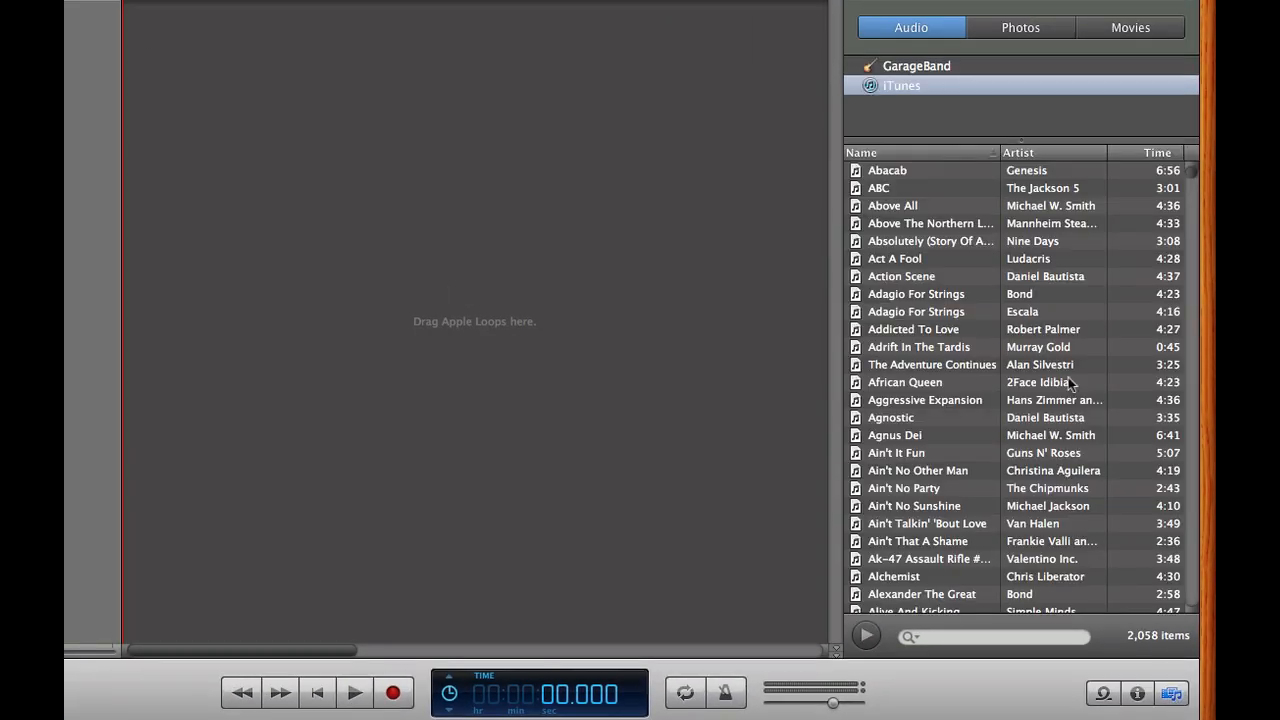
click(910, 67)
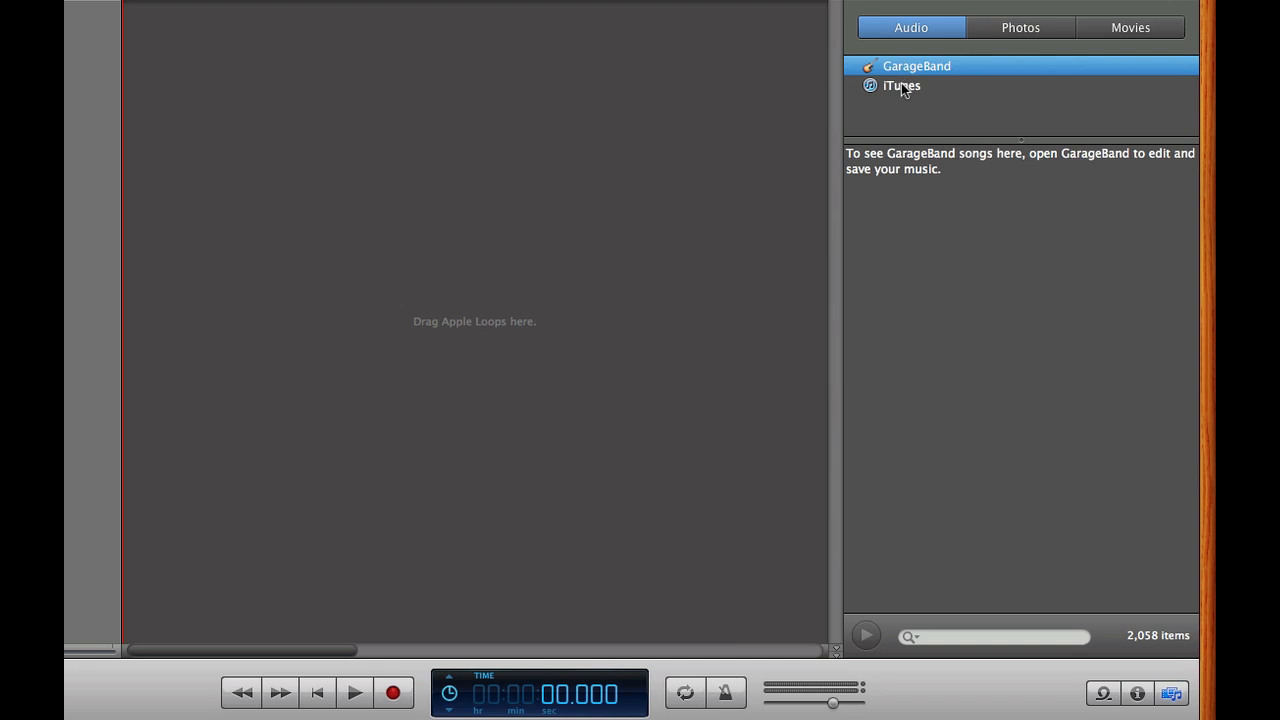
click(902, 87)
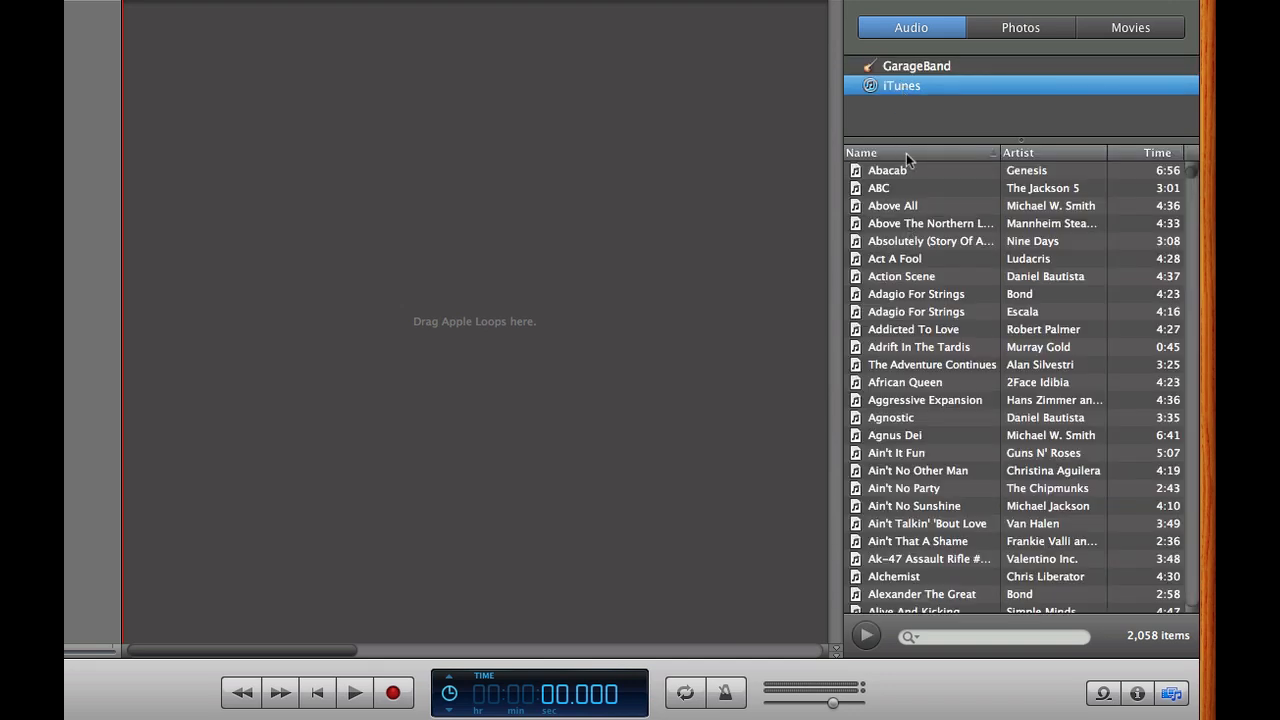
Step: Add Track 01 from the iTunes library to the beginning of the empty timeline
scroll(905, 284, down, 10)
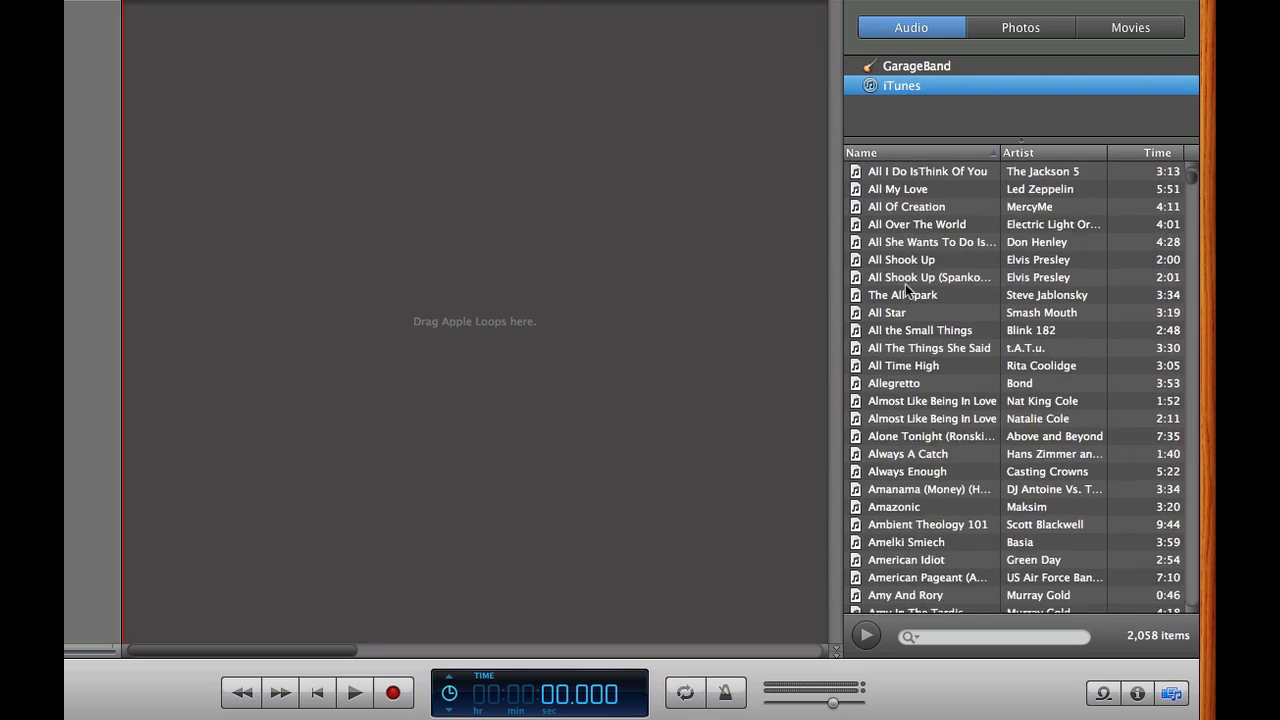
scroll(905, 284, down, 20)
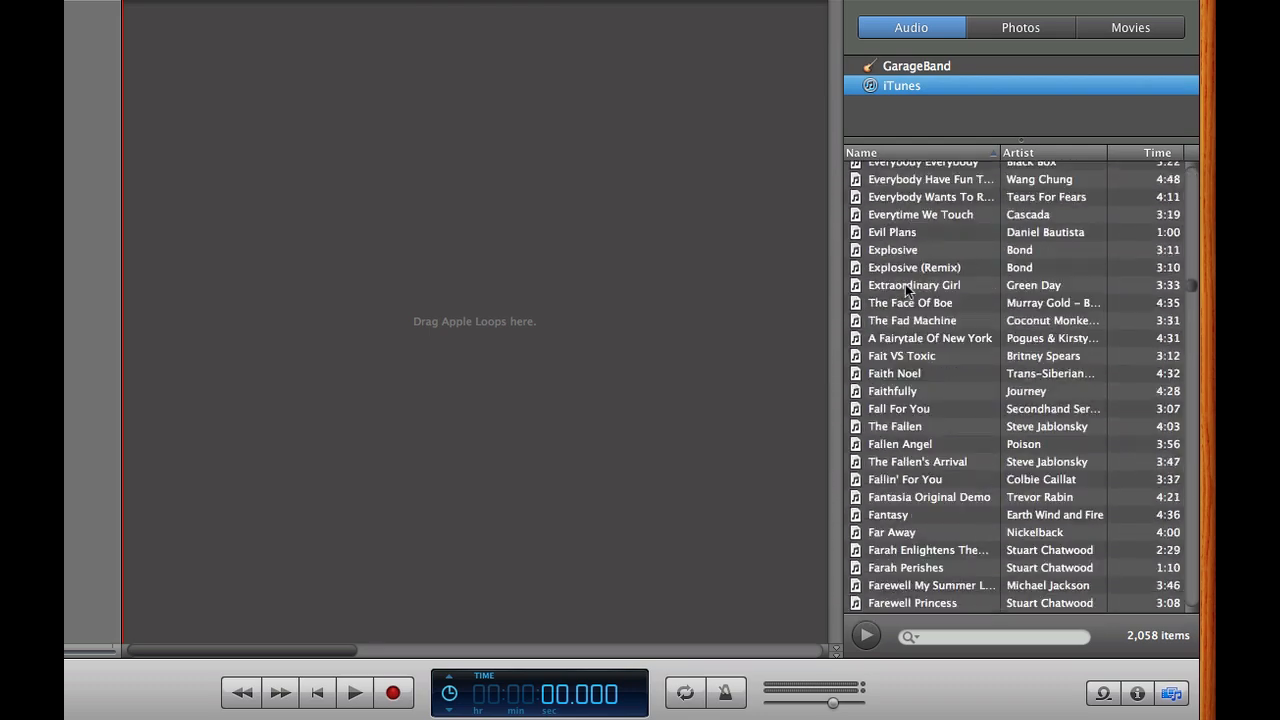
scroll(905, 284, down, 20)
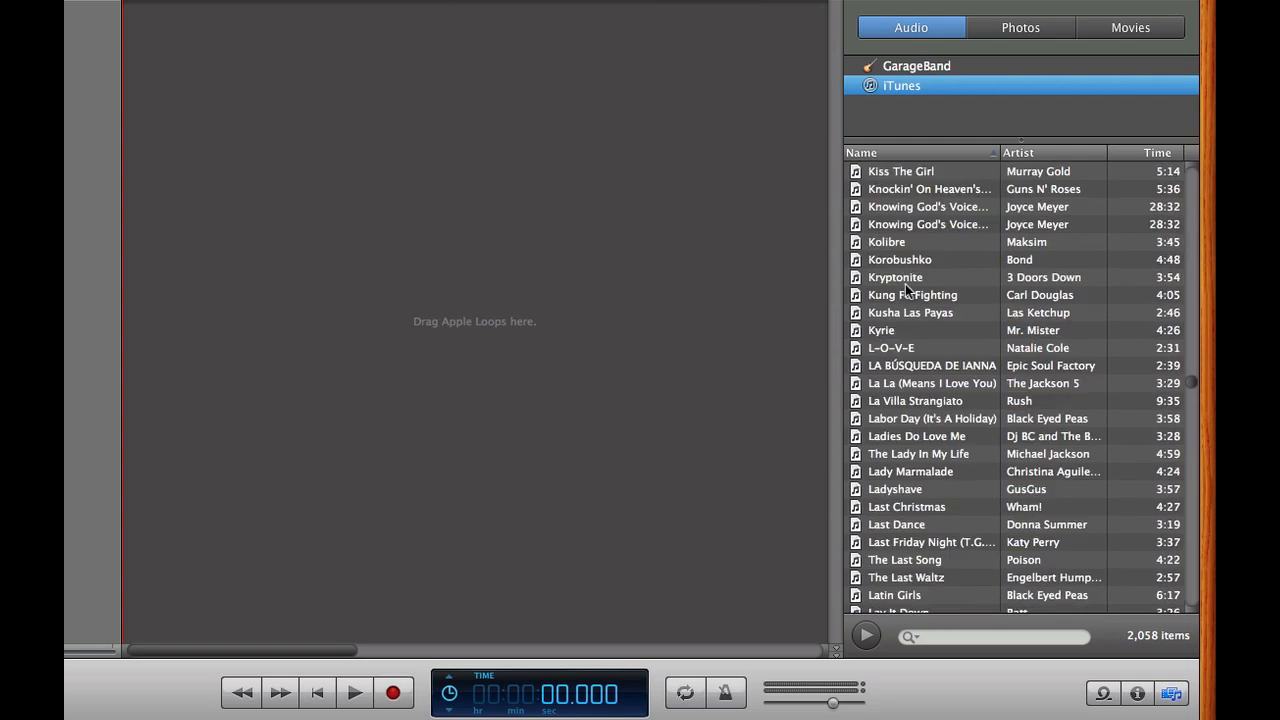
scroll(905, 284, down, 20)
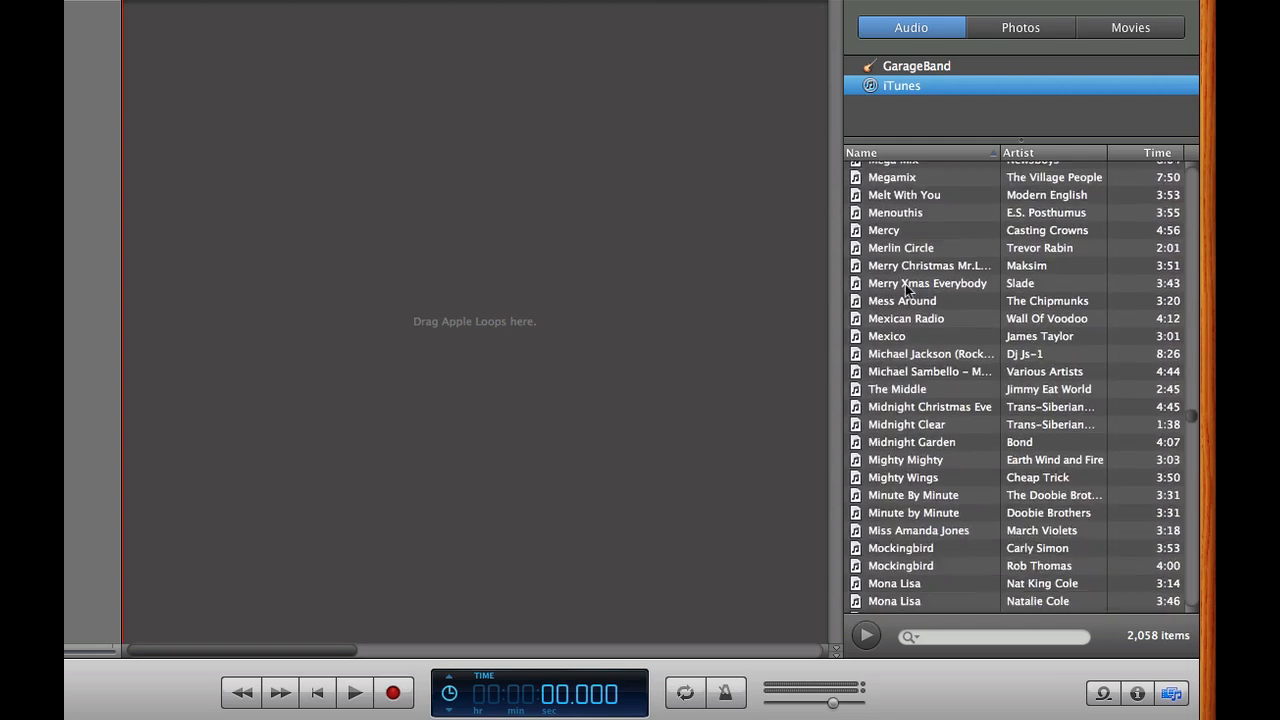
scroll(905, 284, down, 20)
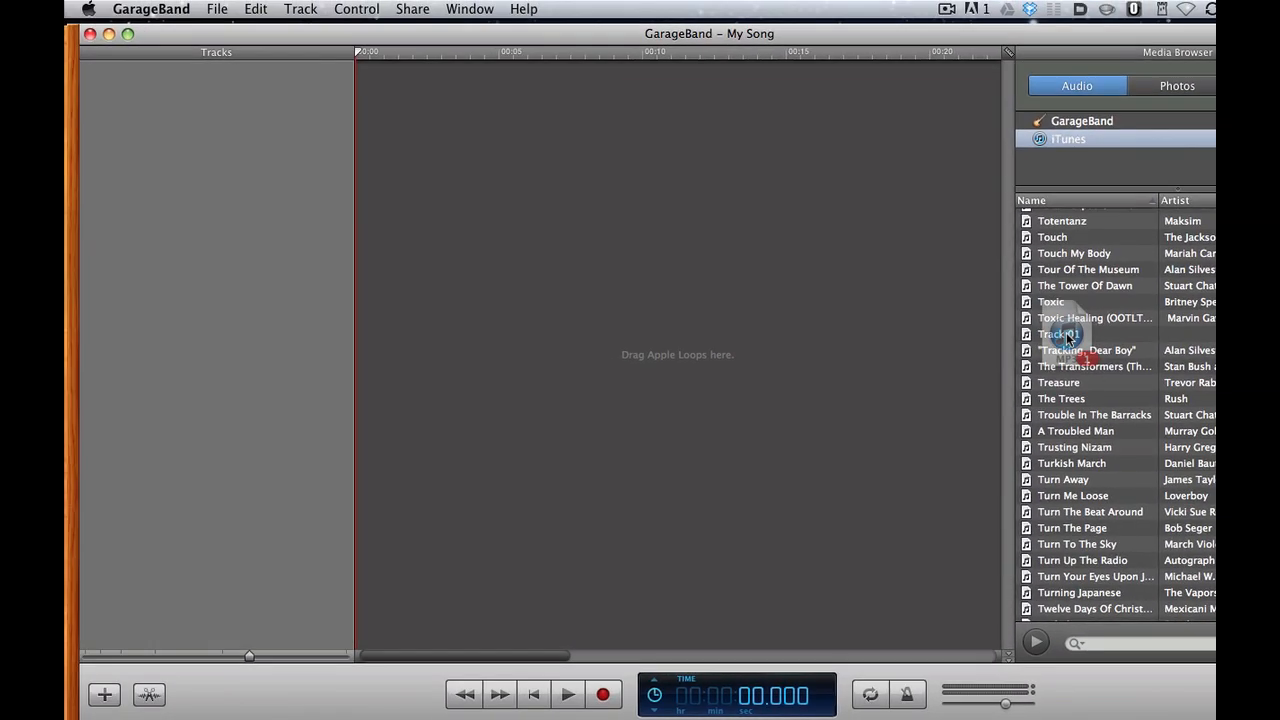
drag(1066, 338, 355, 90)
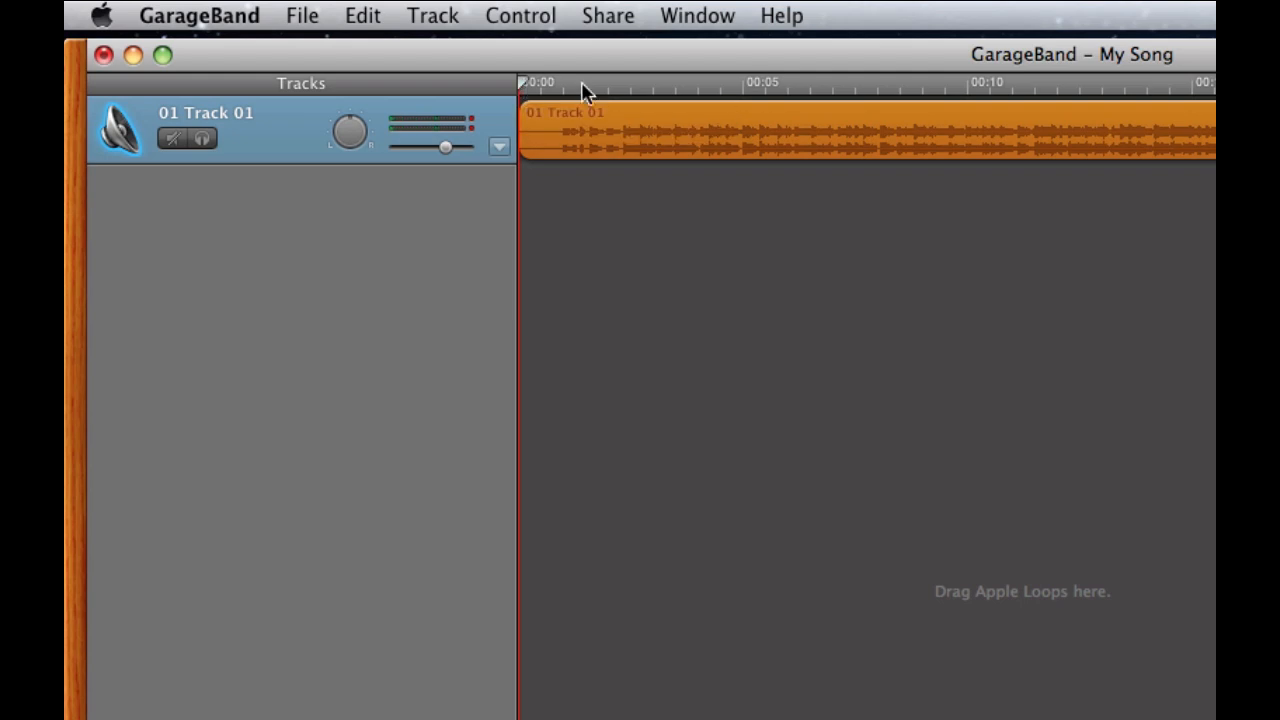
Step: Split the Track 01 region at about 10 seconds and delete the part after the split
drag(585, 90, 978, 103)
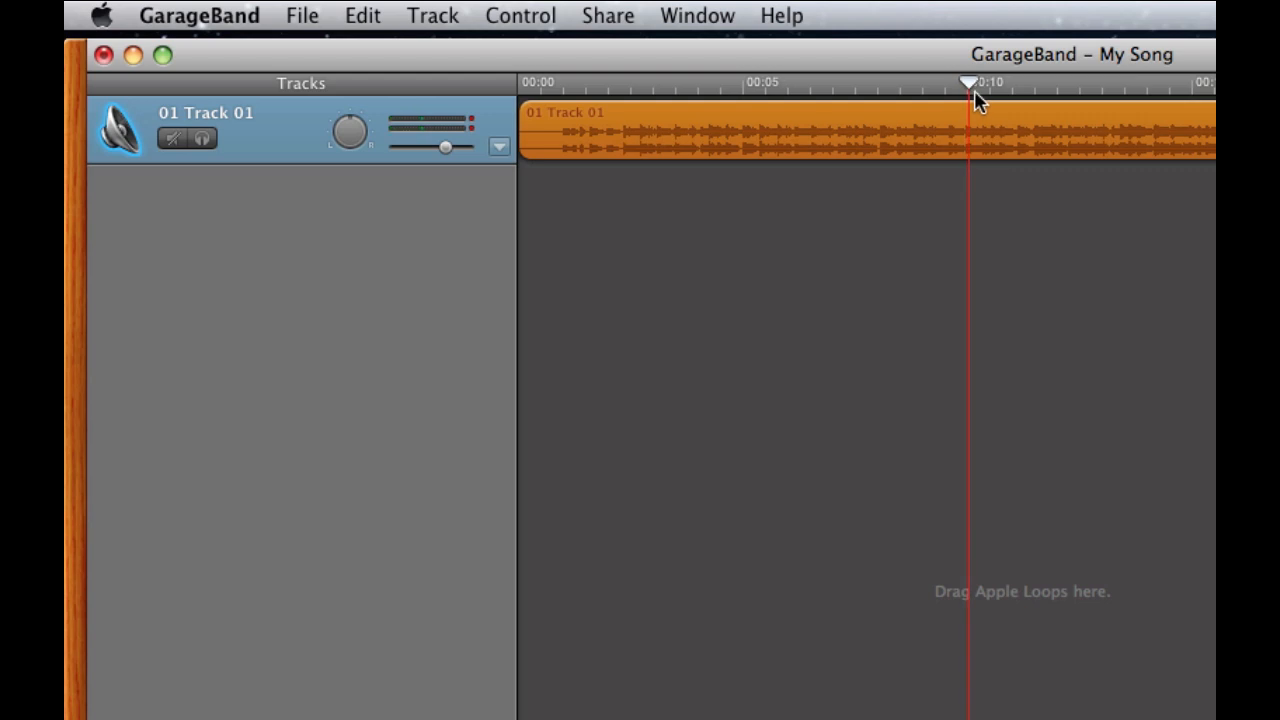
key(super+t)
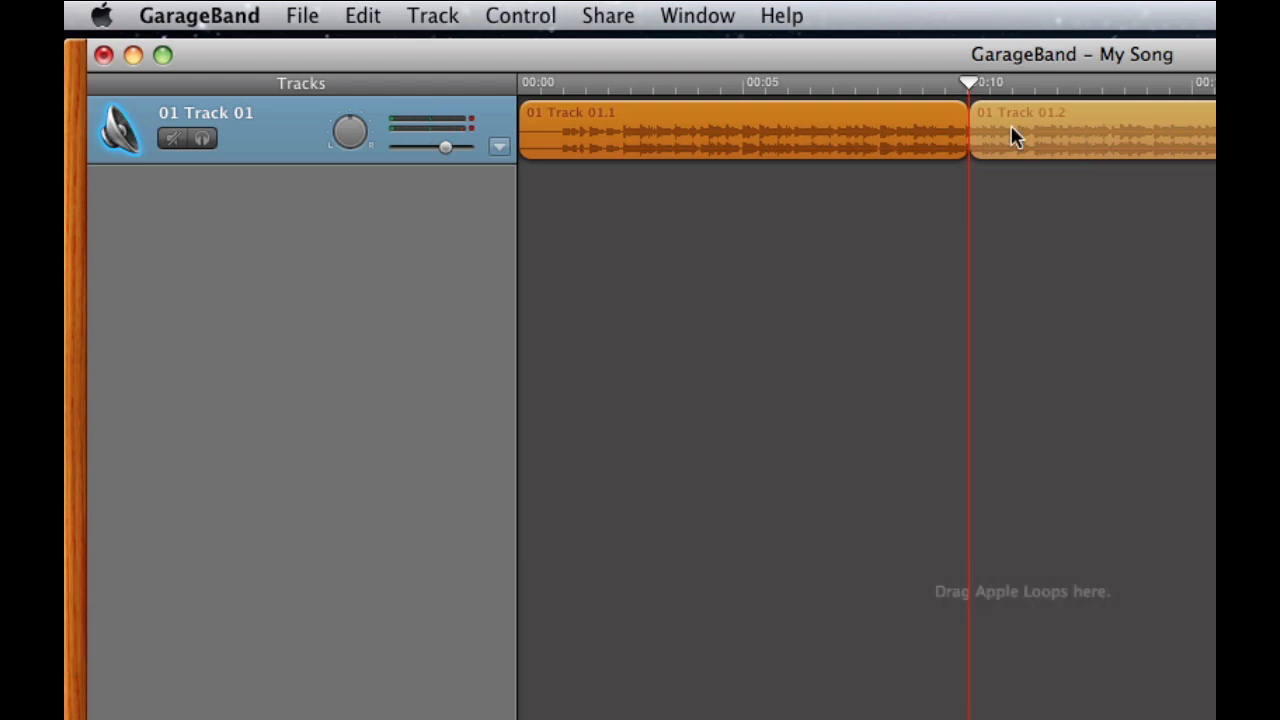
click(1028, 136)
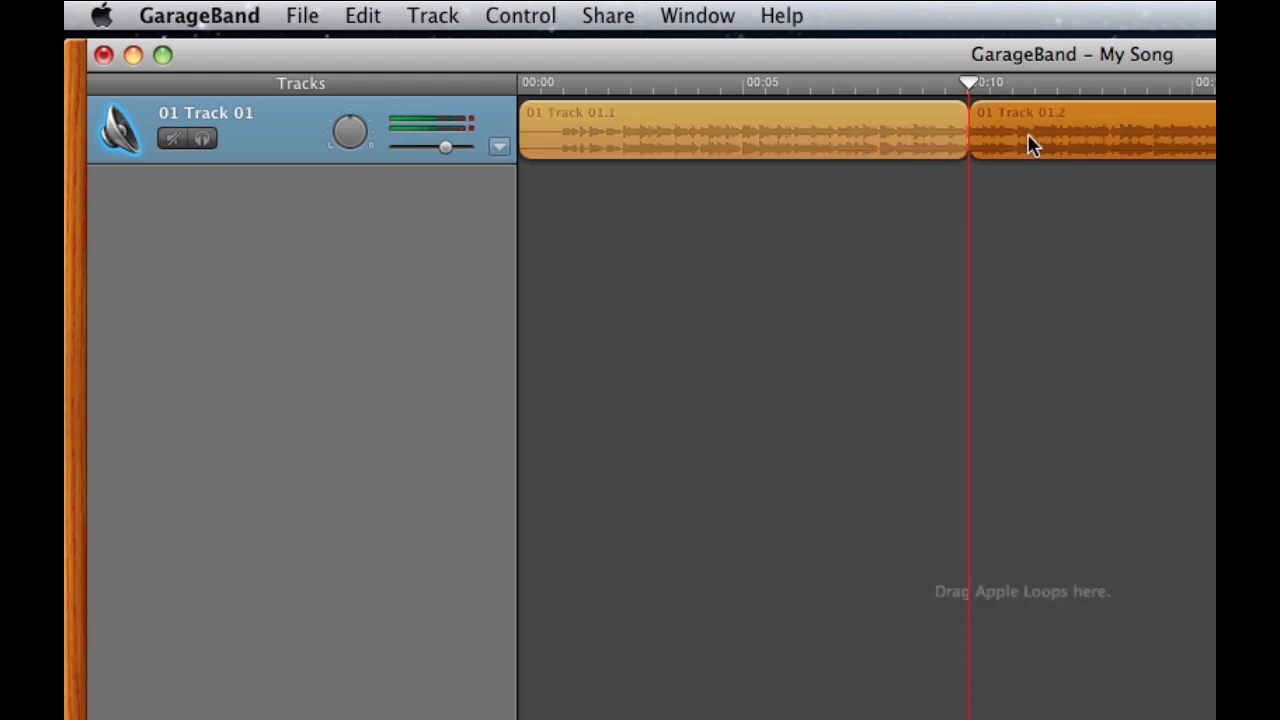
key(Delete)
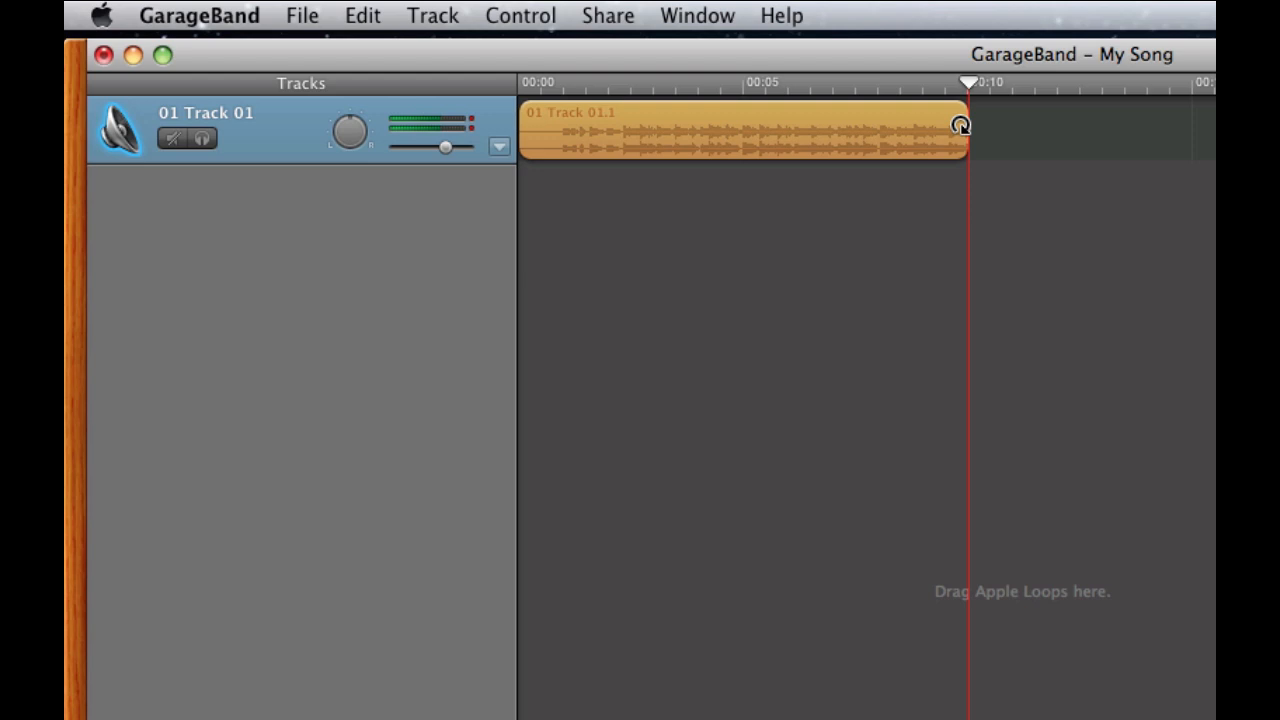
Step: Try the Fade Out command on the shortened track and undo it
click(435, 16)
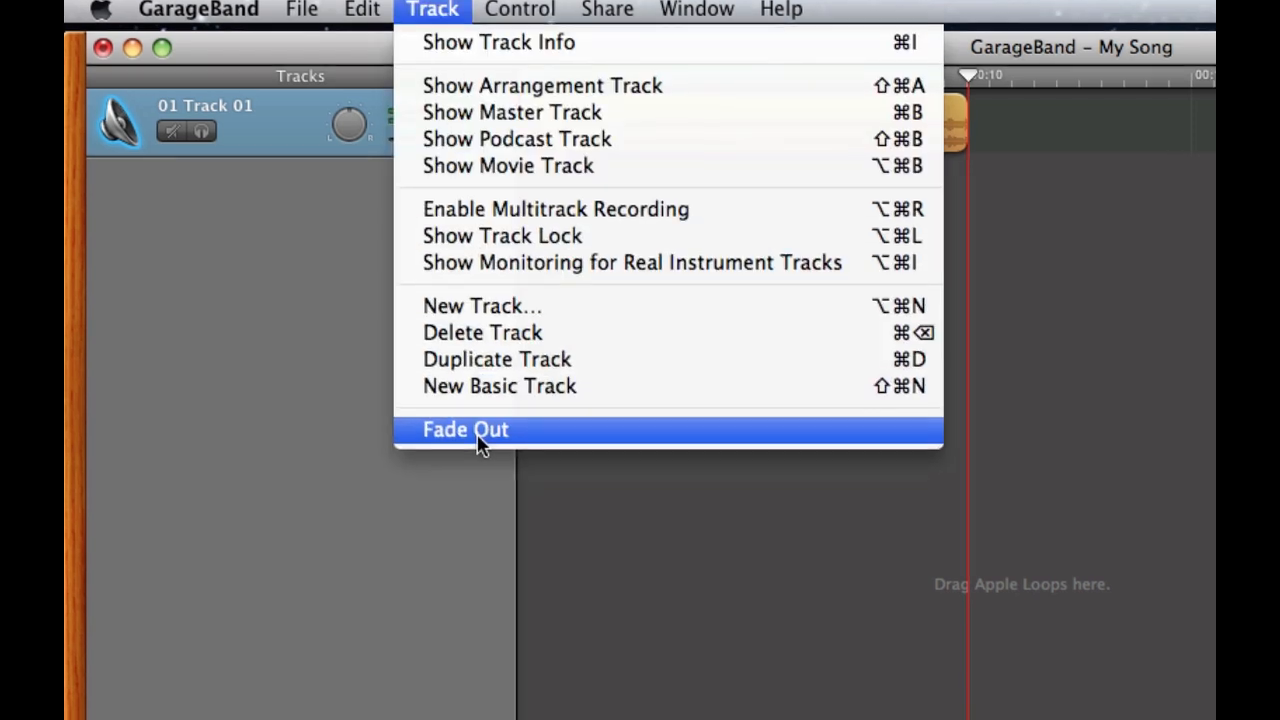
click(470, 436)
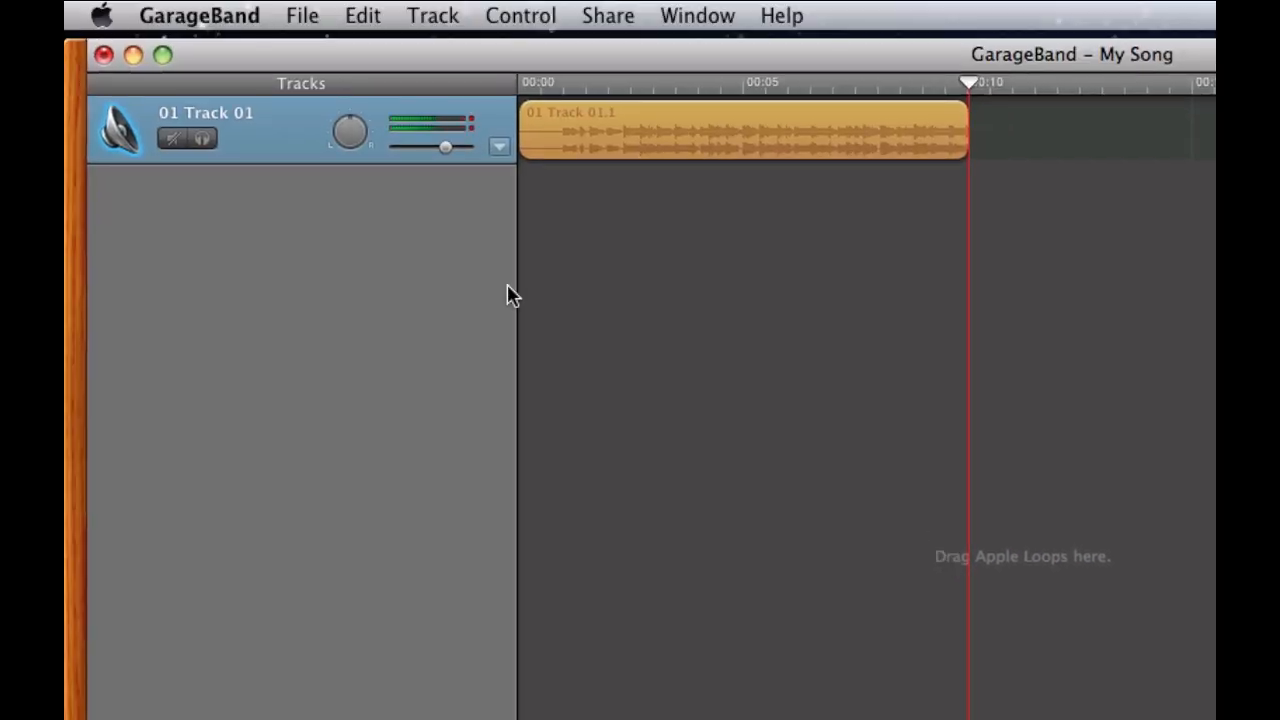
click(360, 12)
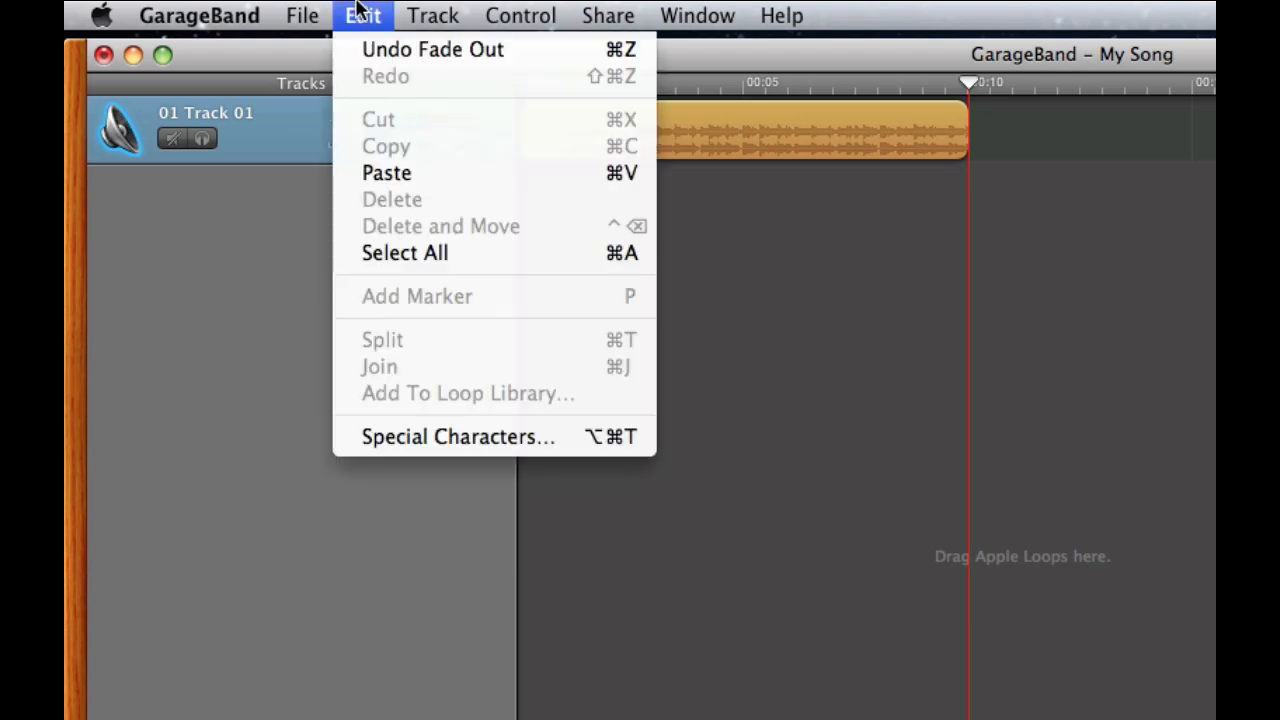
click(393, 50)
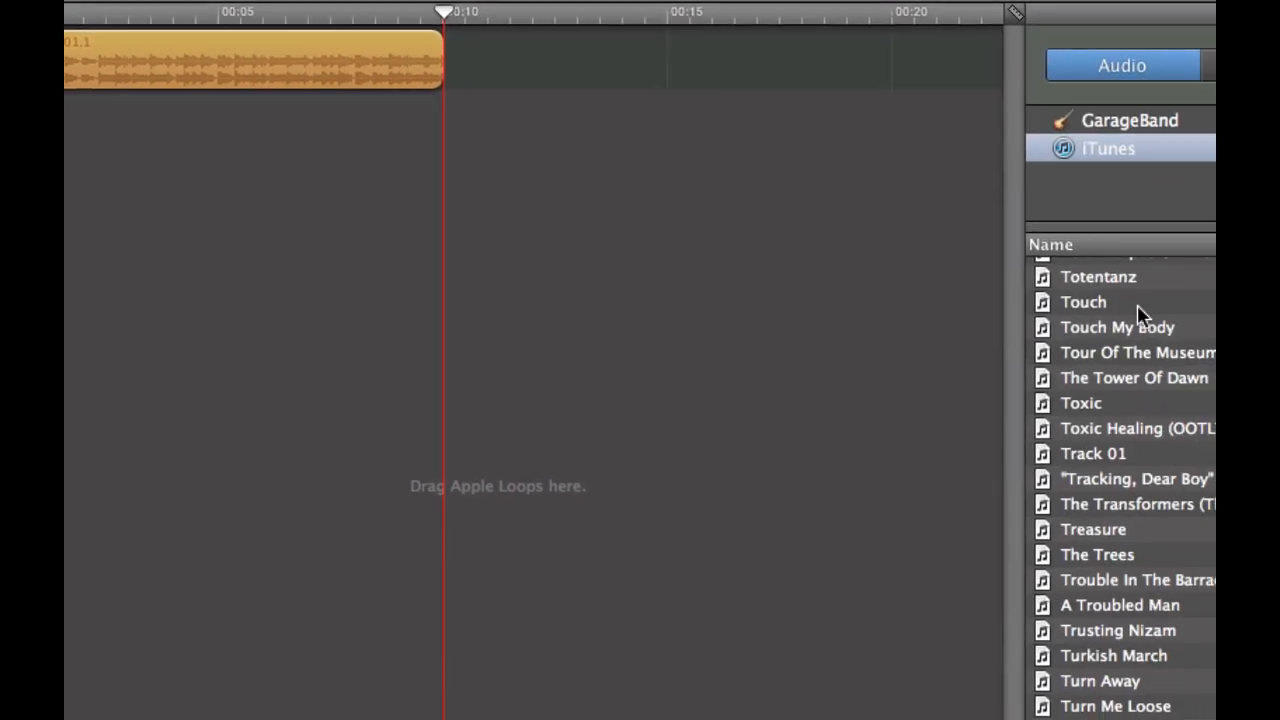
Step: Add Touch from the iTunes library as a second track and place its region slightly overlapping the end of the Track 01 region
drag(1085, 305, 82, 139)
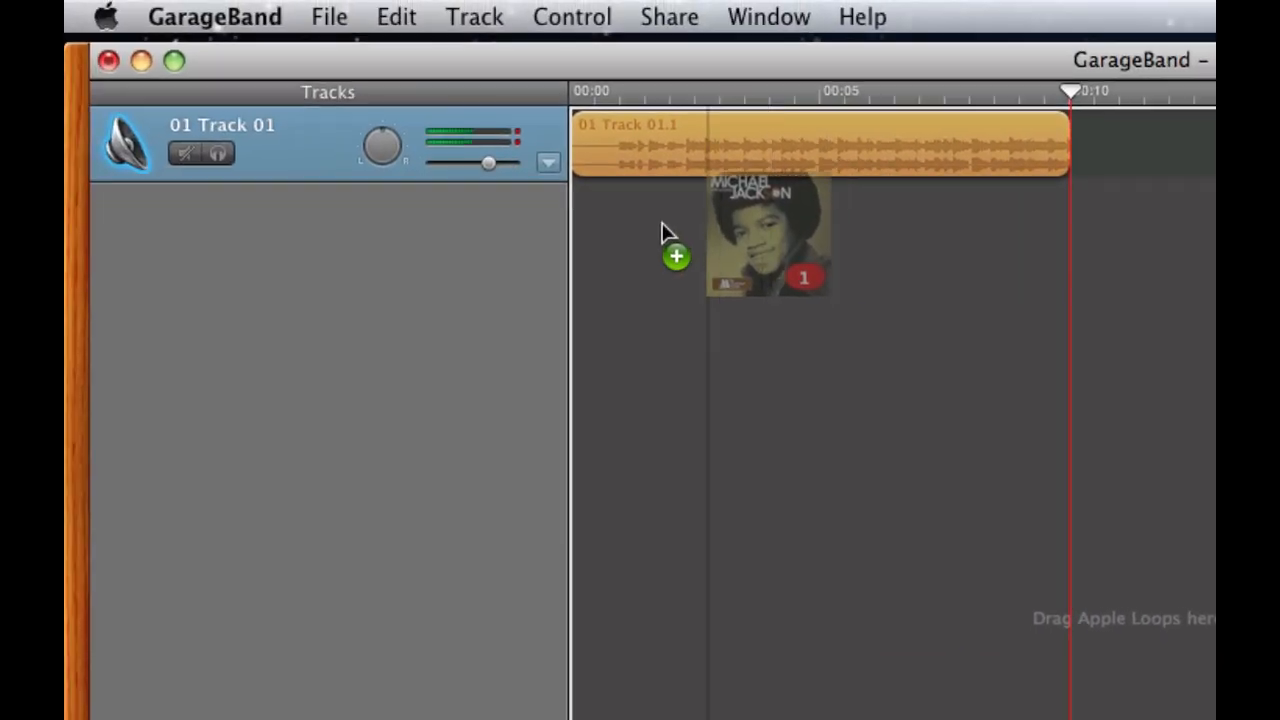
drag(668, 232, 568, 253)
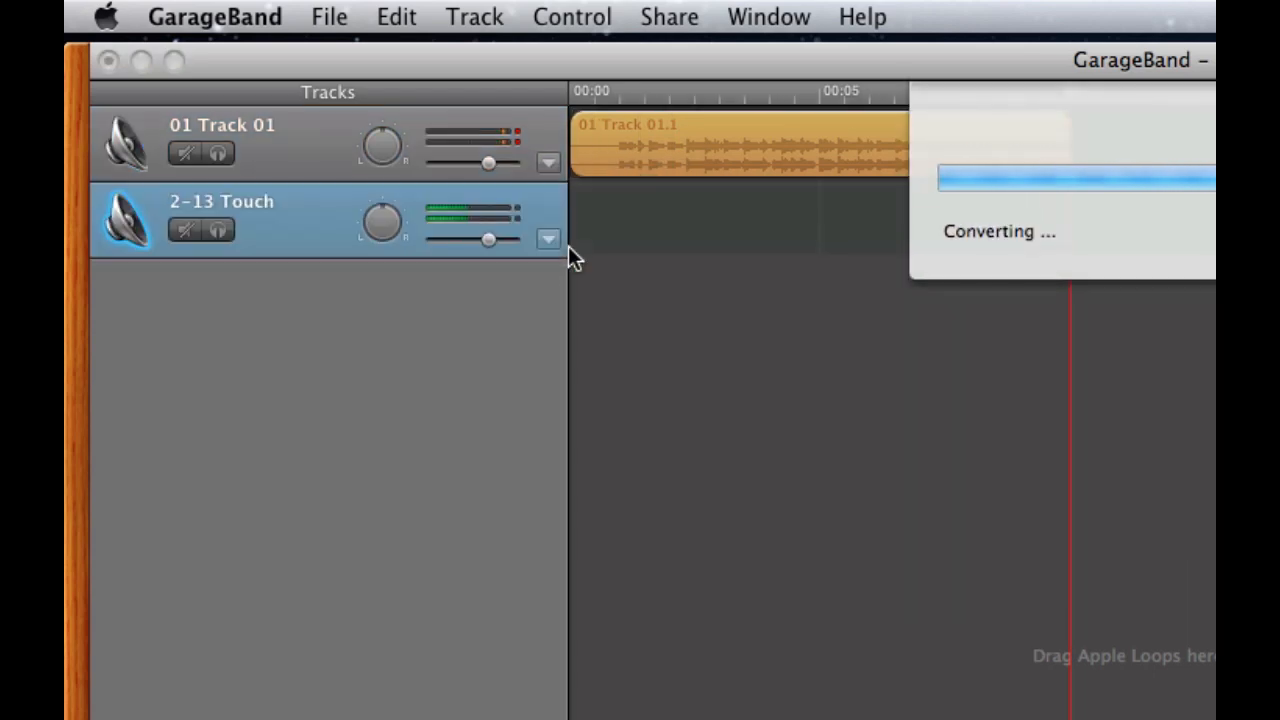
drag(640, 222, 1069, 225)
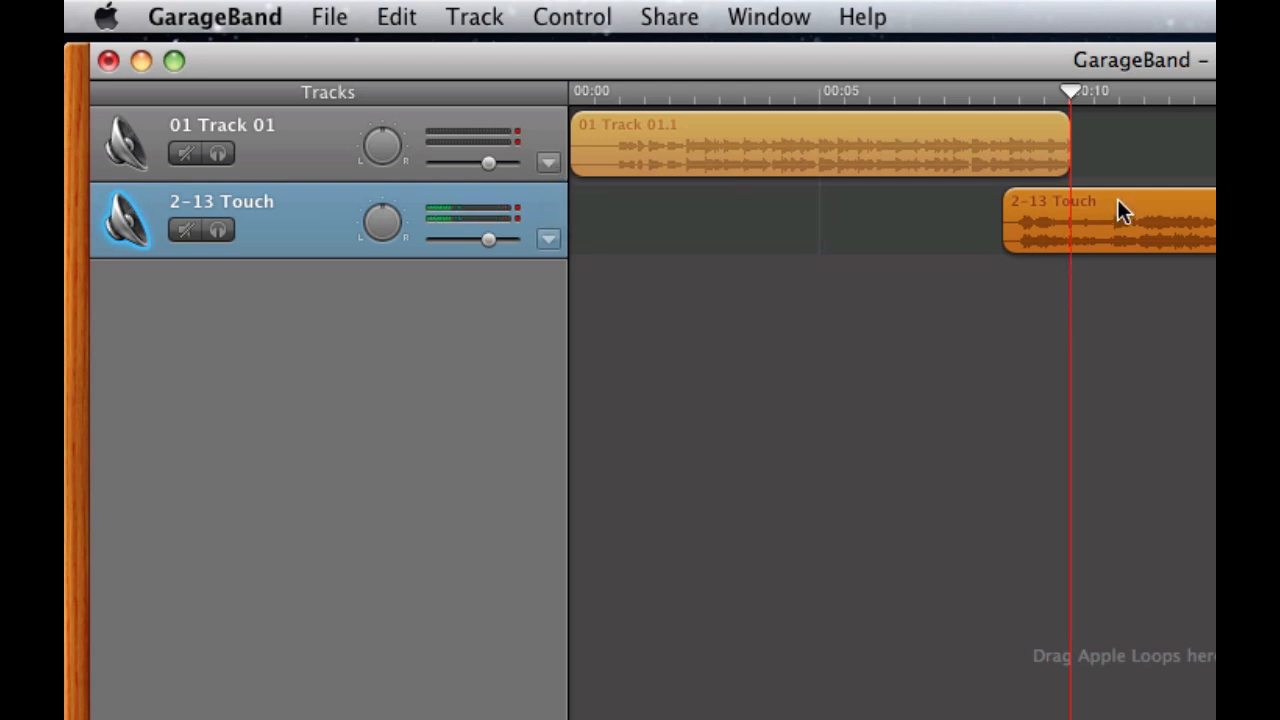
Step: Show and enable the Track Volume automation curves for both the Track 01 and Touch tracks
click(548, 164)
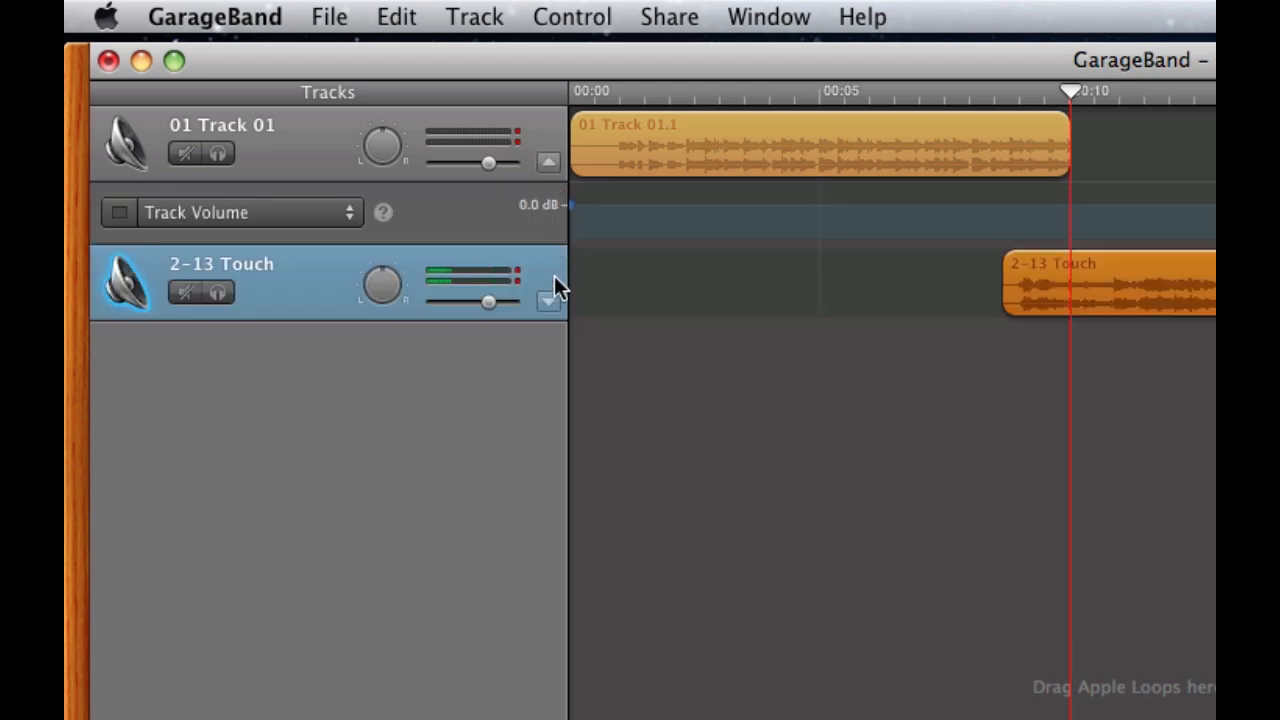
click(549, 303)
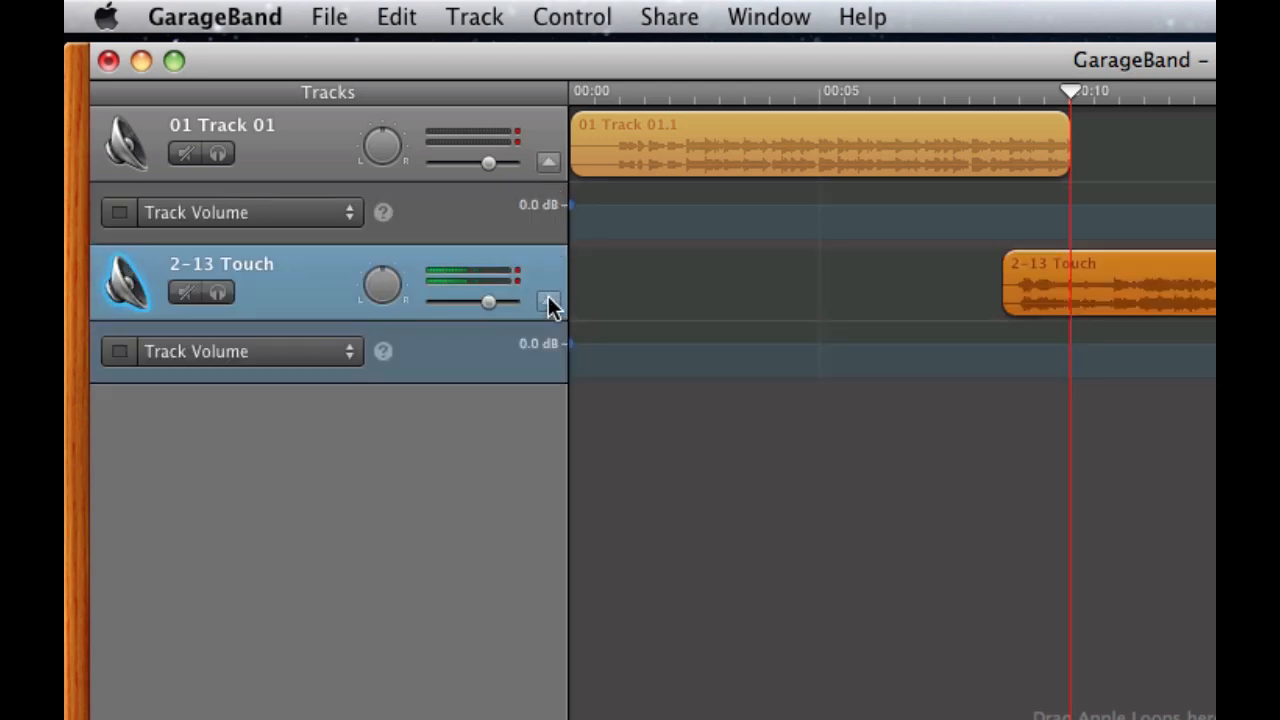
click(117, 212)
click(118, 352)
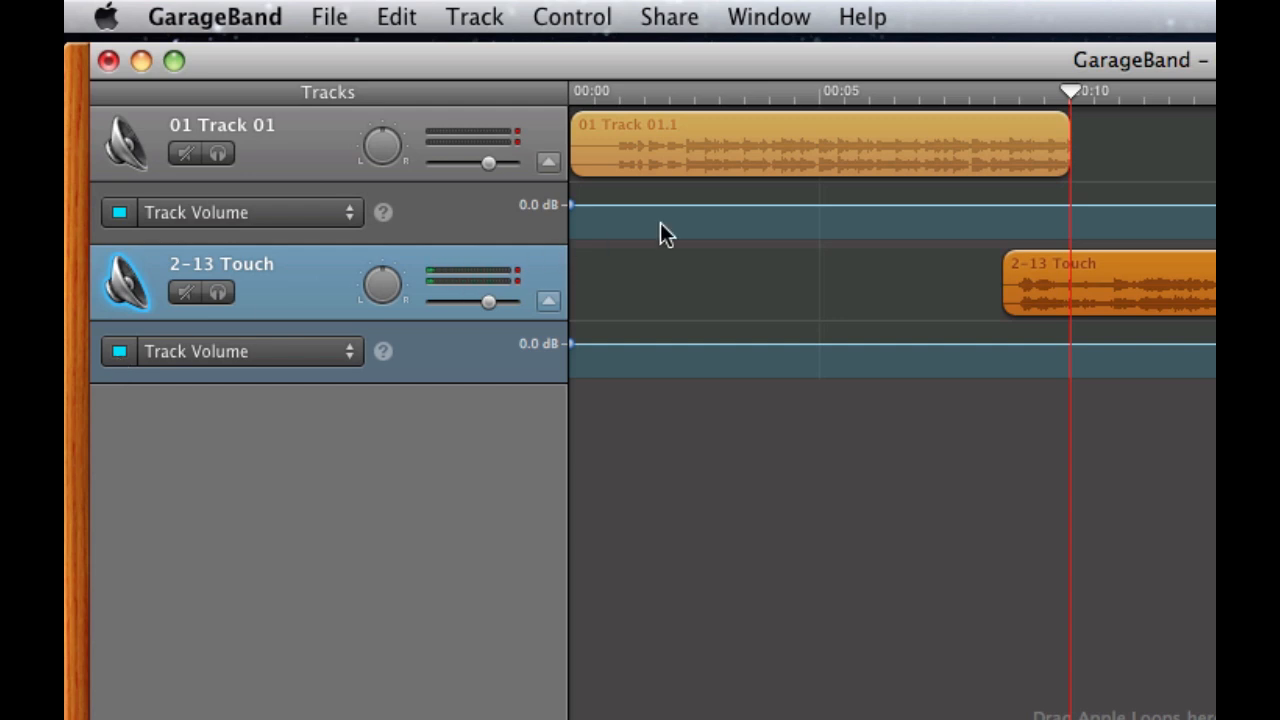
Step: Fade out Track 01 with volume points at about 0 dB at 9 seconds and silence at about 10 seconds
click(1070, 206)
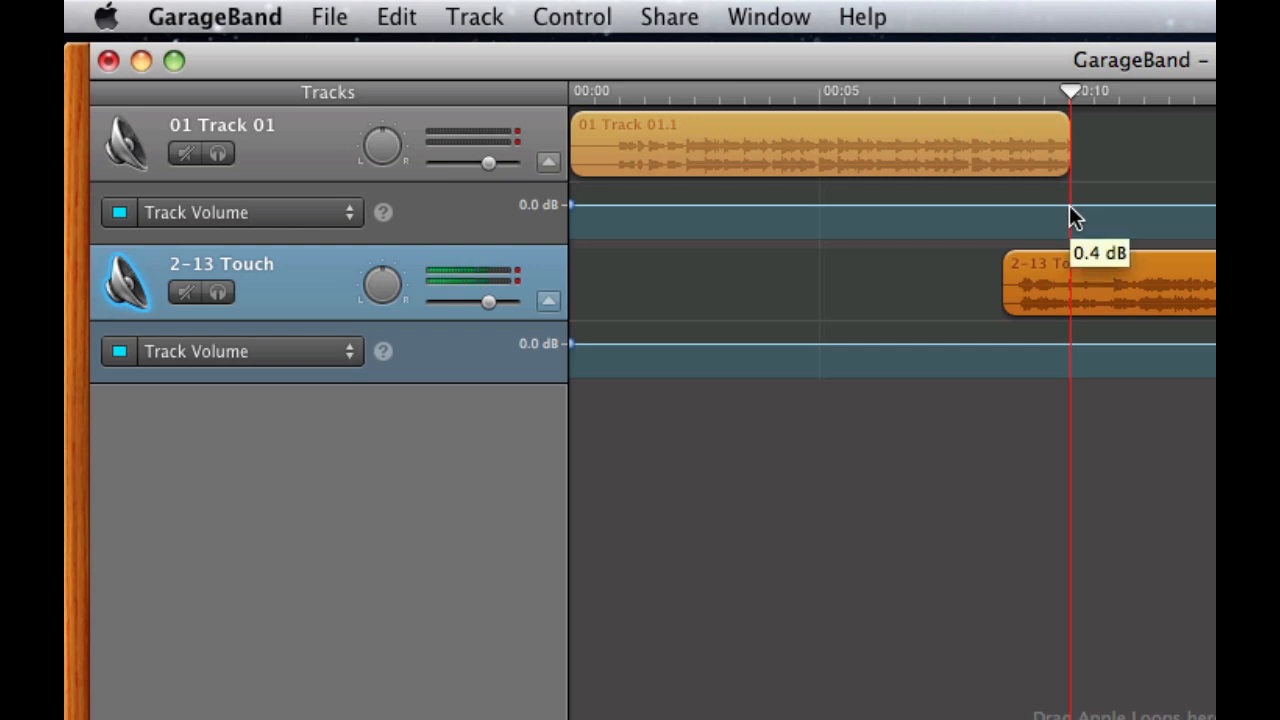
drag(1069, 207, 1070, 241)
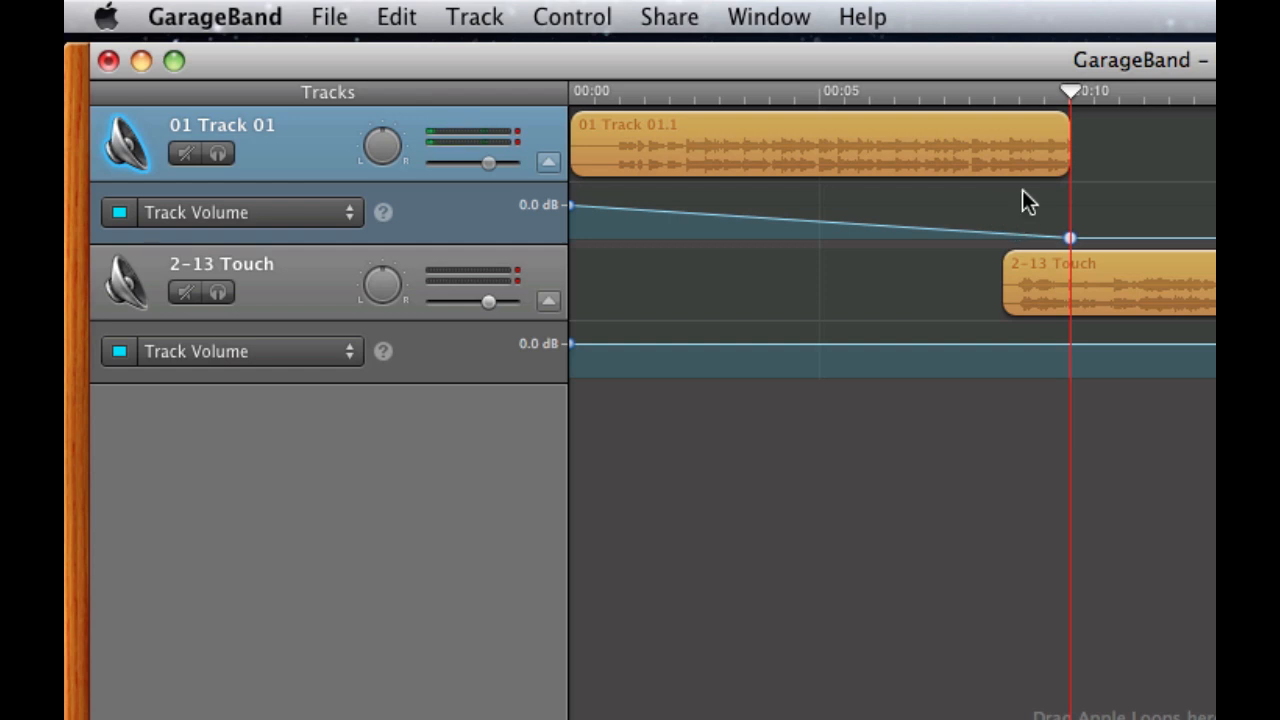
drag(1066, 90, 1013, 79)
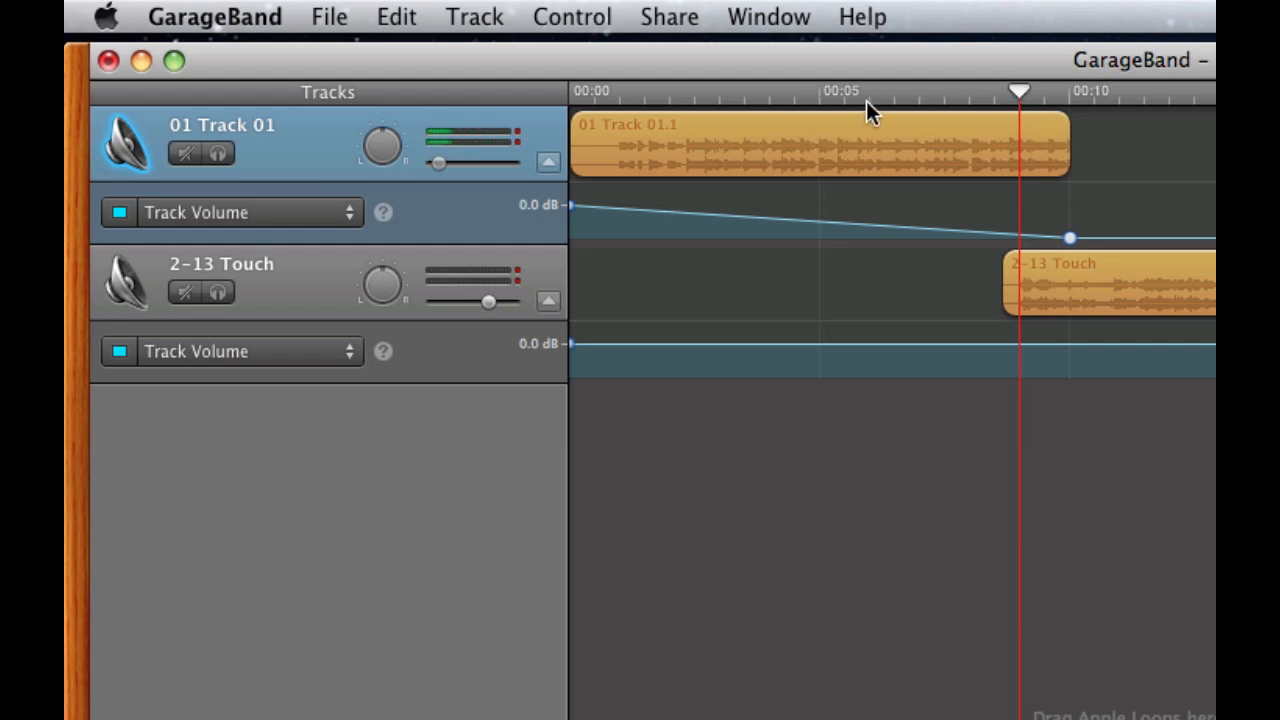
click(1019, 232)
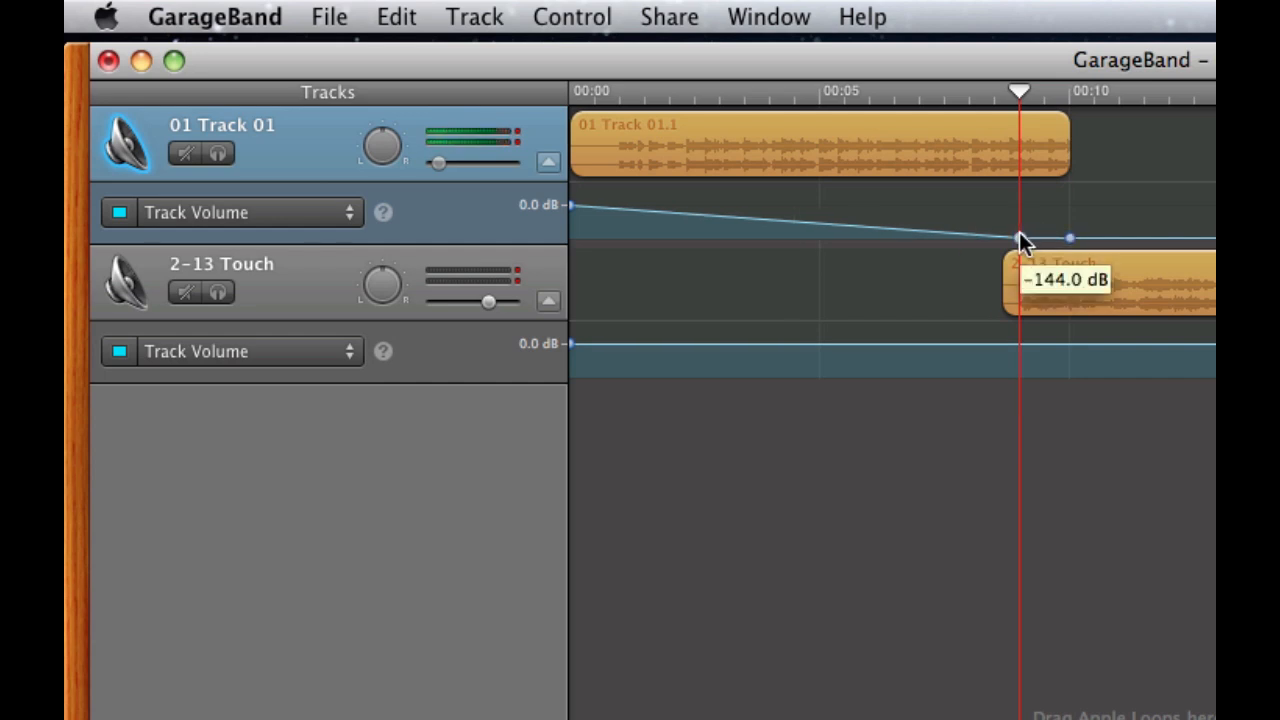
drag(1019, 232, 1018, 204)
drag(1022, 88, 1075, 104)
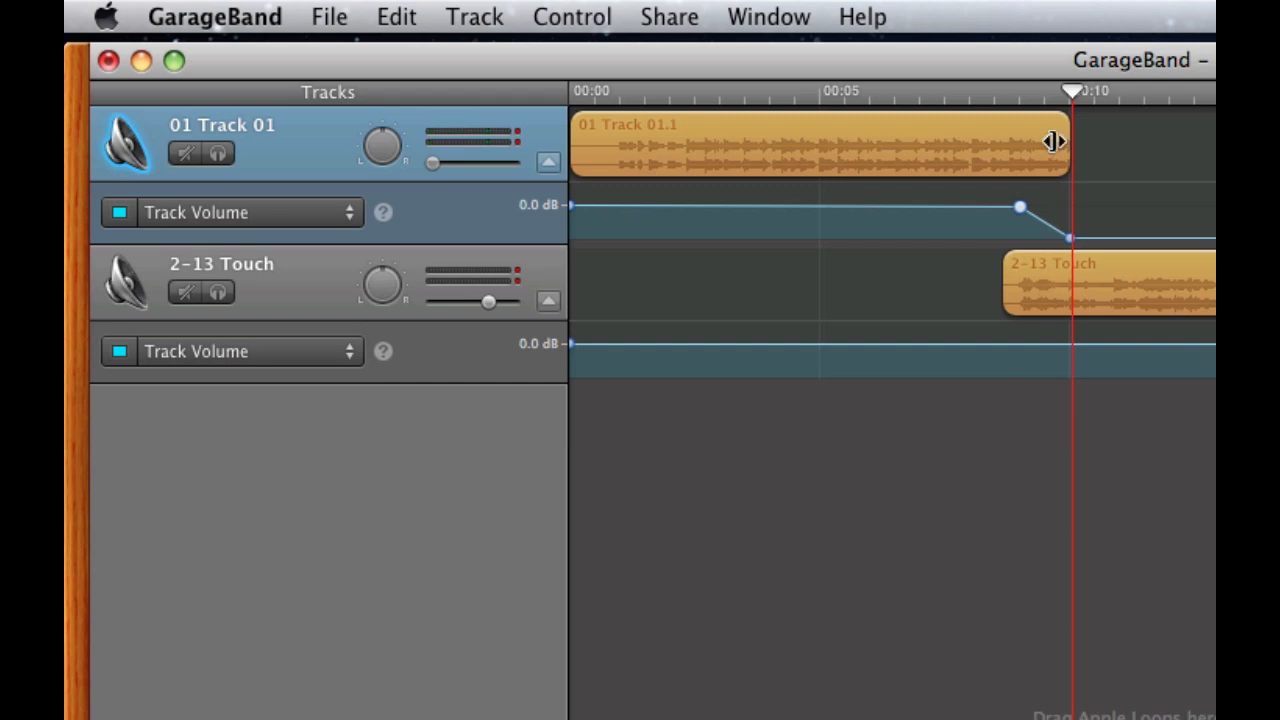
Step: Fade in Touch by silencing its volume up to the region's start and raising it to about 0 dB at about 10 seconds
drag(1060, 90, 999, 80)
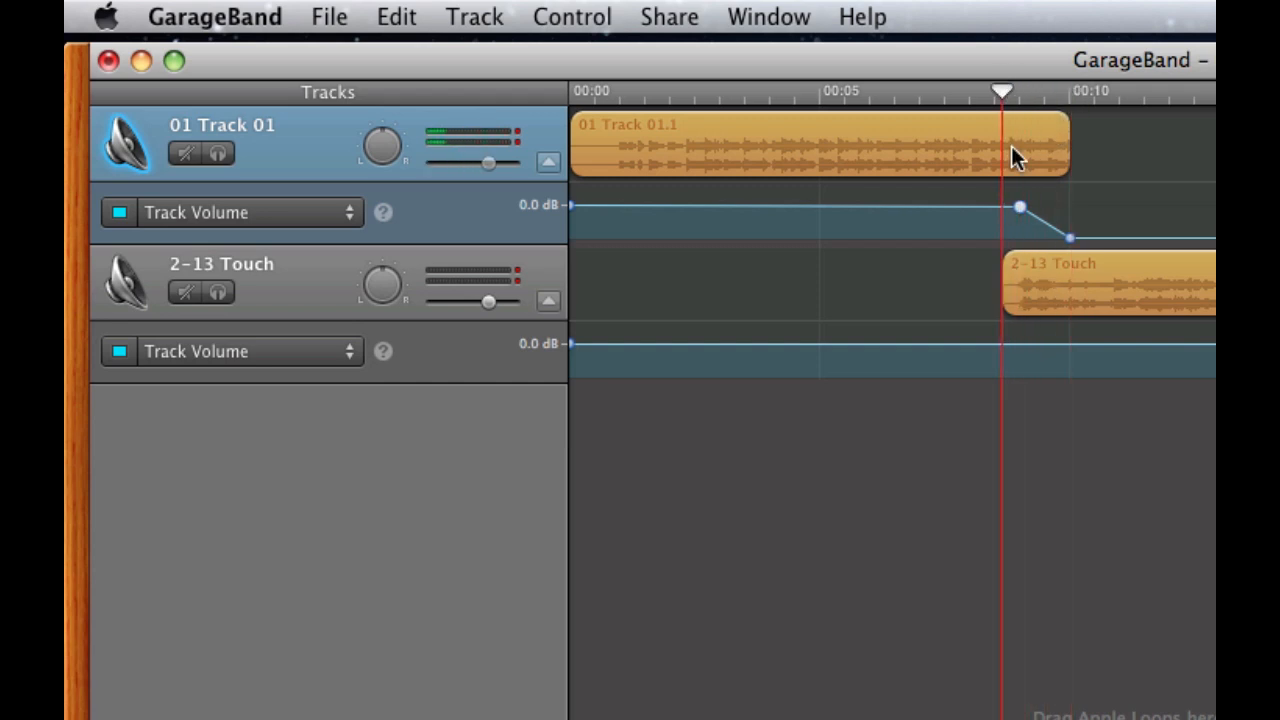
drag(1000, 344, 1000, 372)
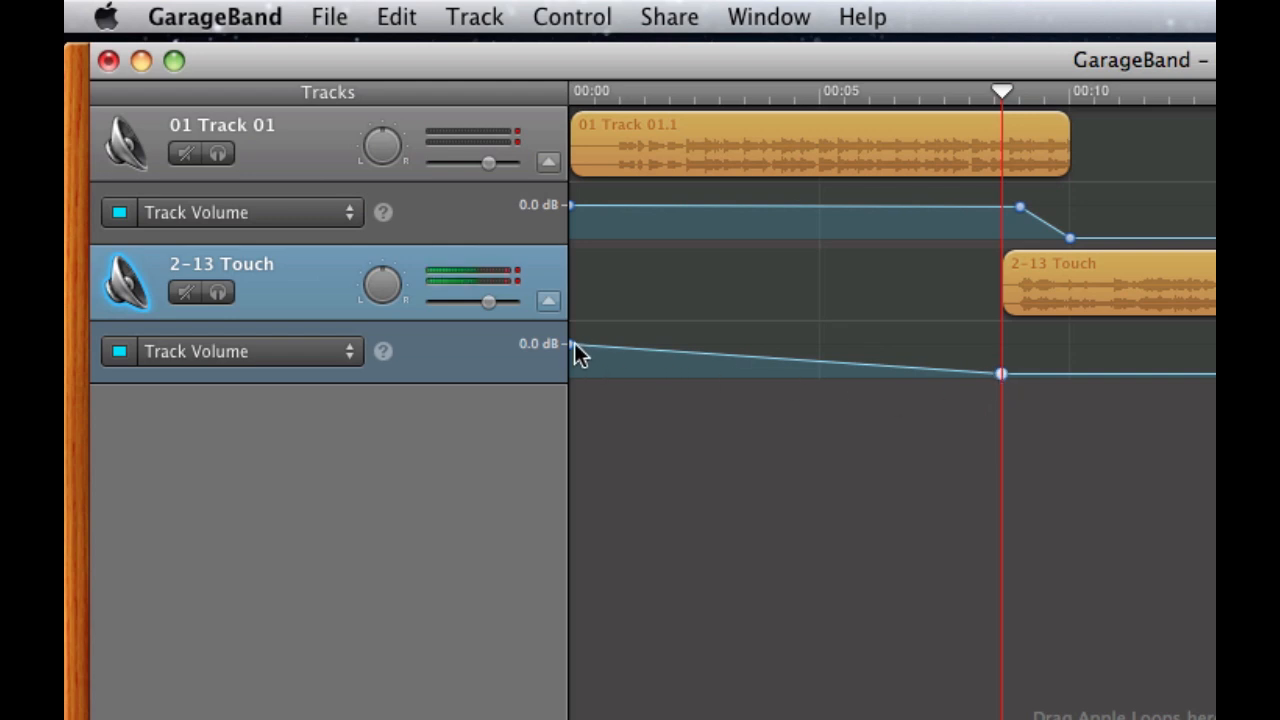
drag(572, 343, 563, 398)
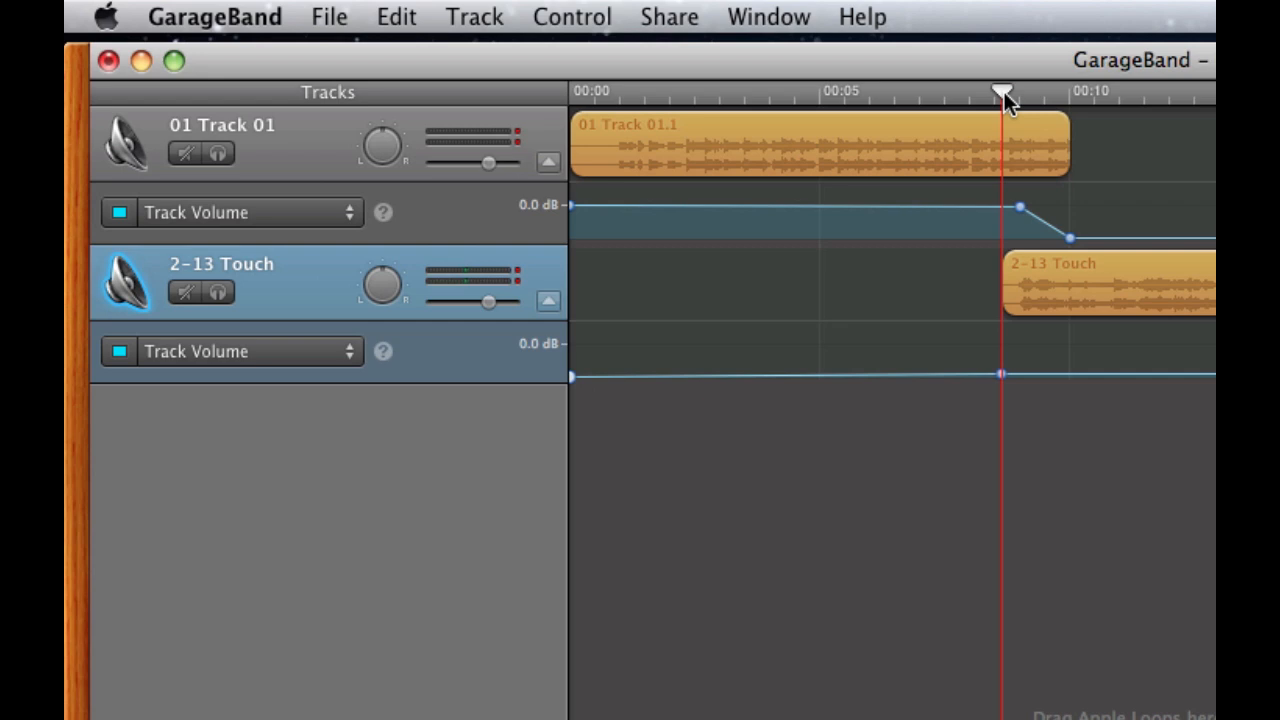
drag(1003, 91, 1071, 93)
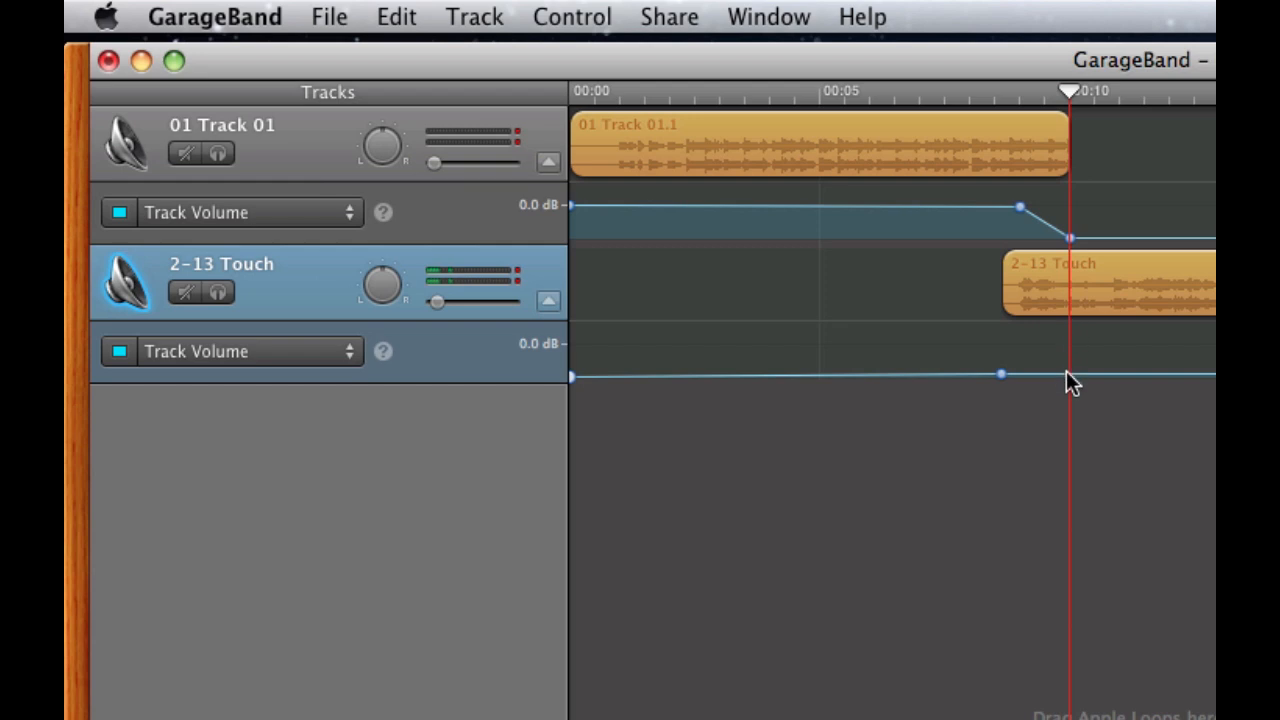
drag(1071, 374, 1071, 343)
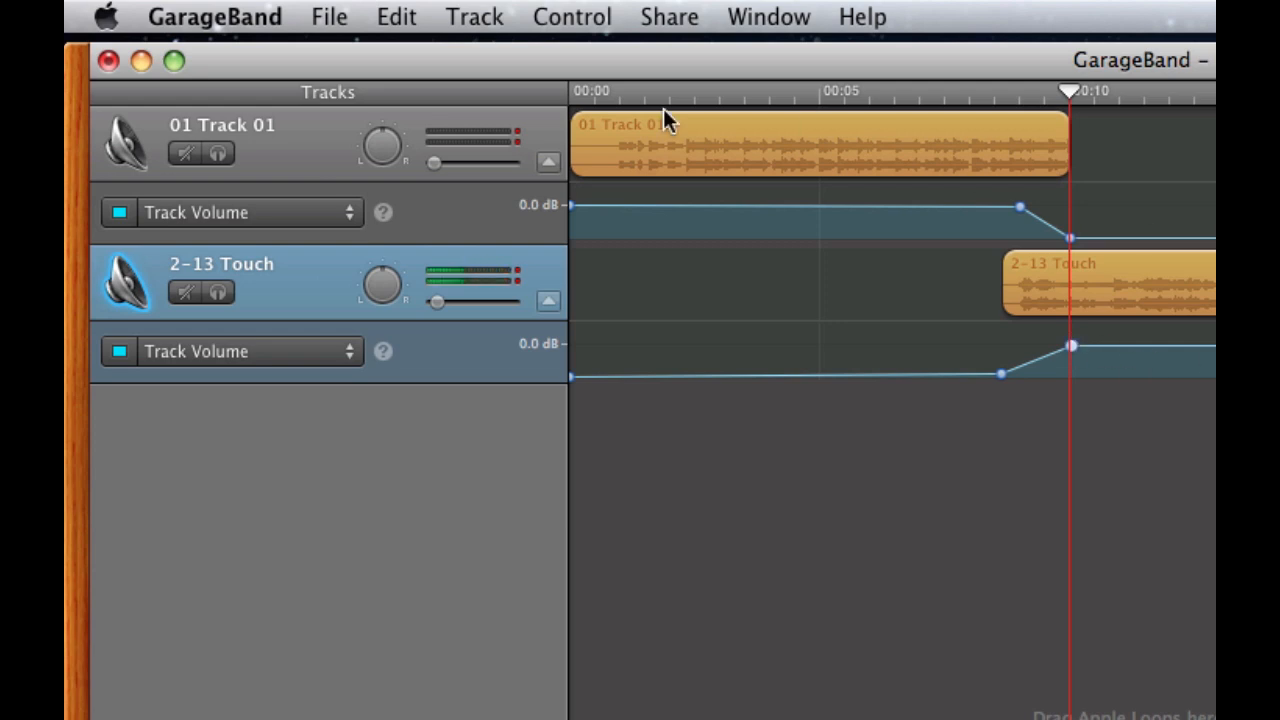
Step: Try sending the song to iTunes as a ringtone and cancel the length adjustment
click(668, 12)
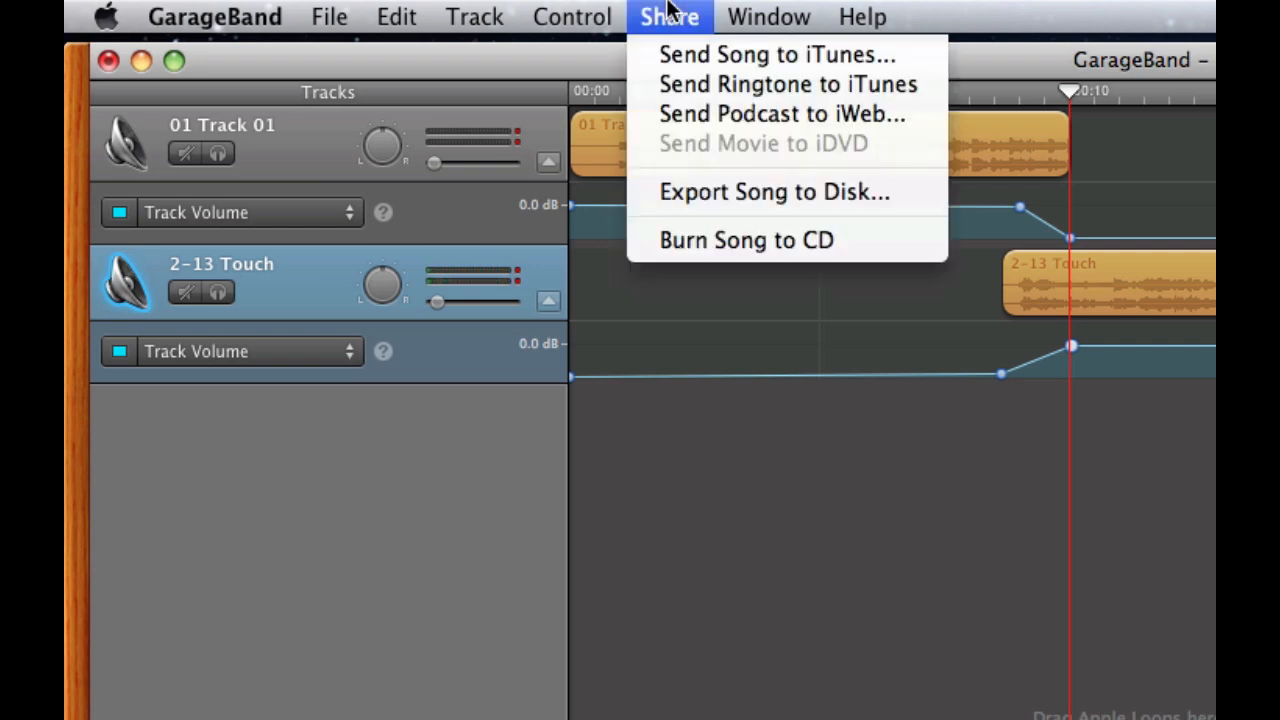
click(685, 83)
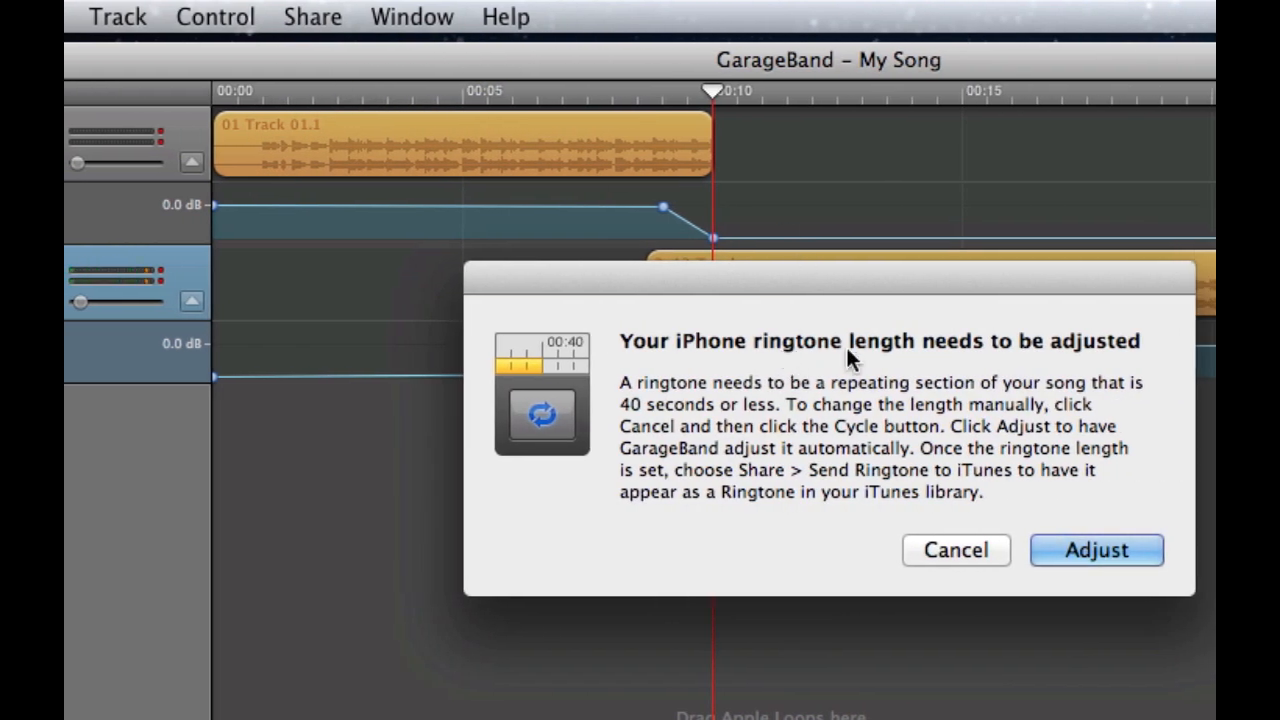
click(962, 550)
Step: Look at the settings for exporting the song to disk and the other sharing options without exporting anything
click(310, 20)
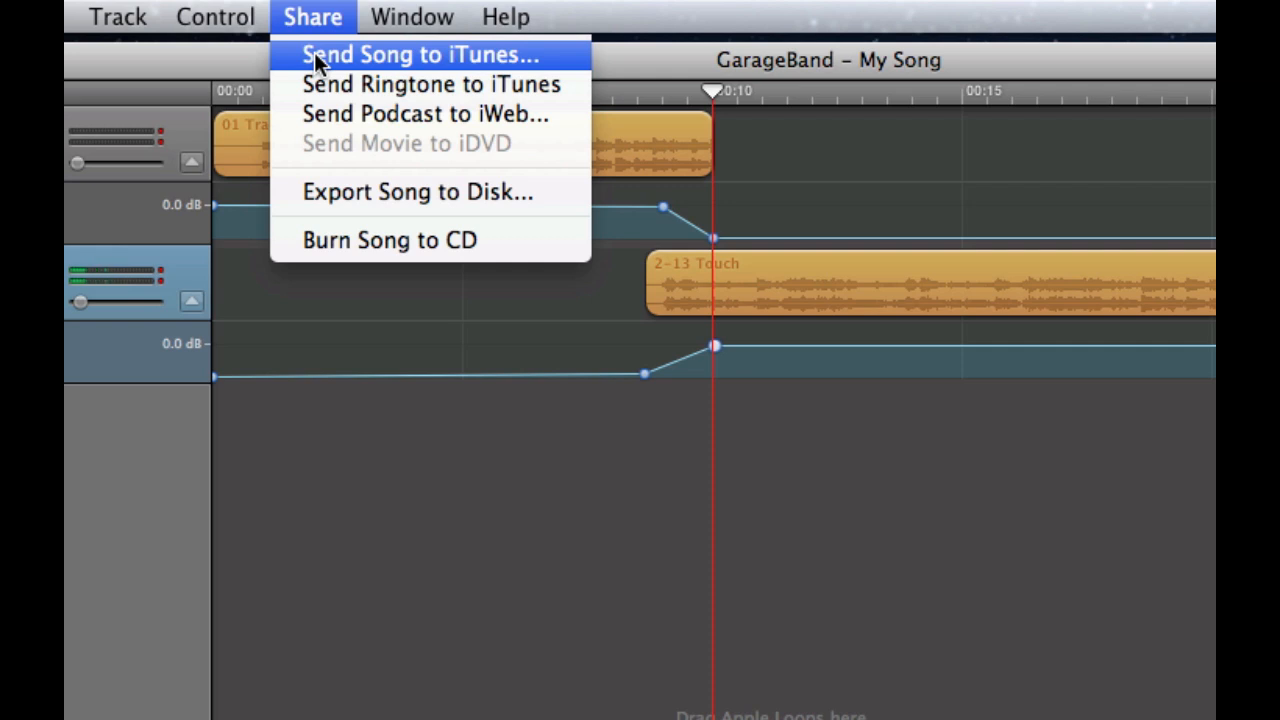
click(338, 198)
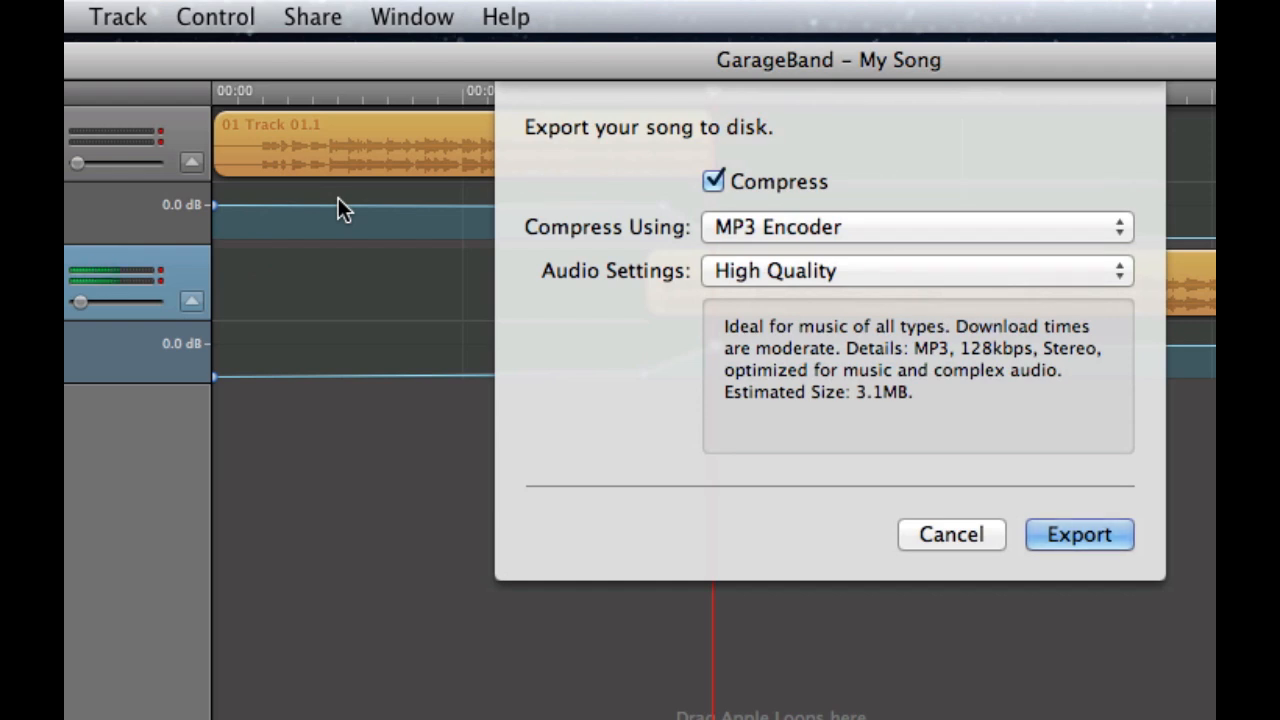
click(956, 530)
click(422, 12)
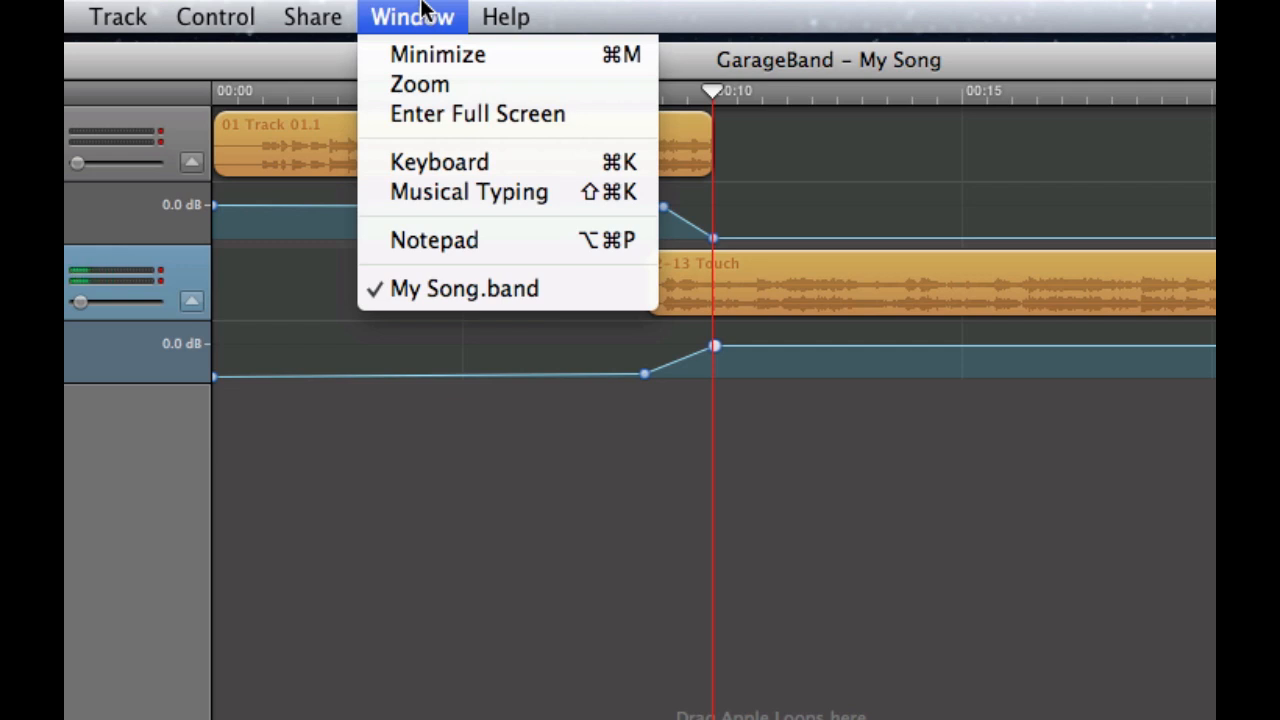
mouse_move(312, 14)
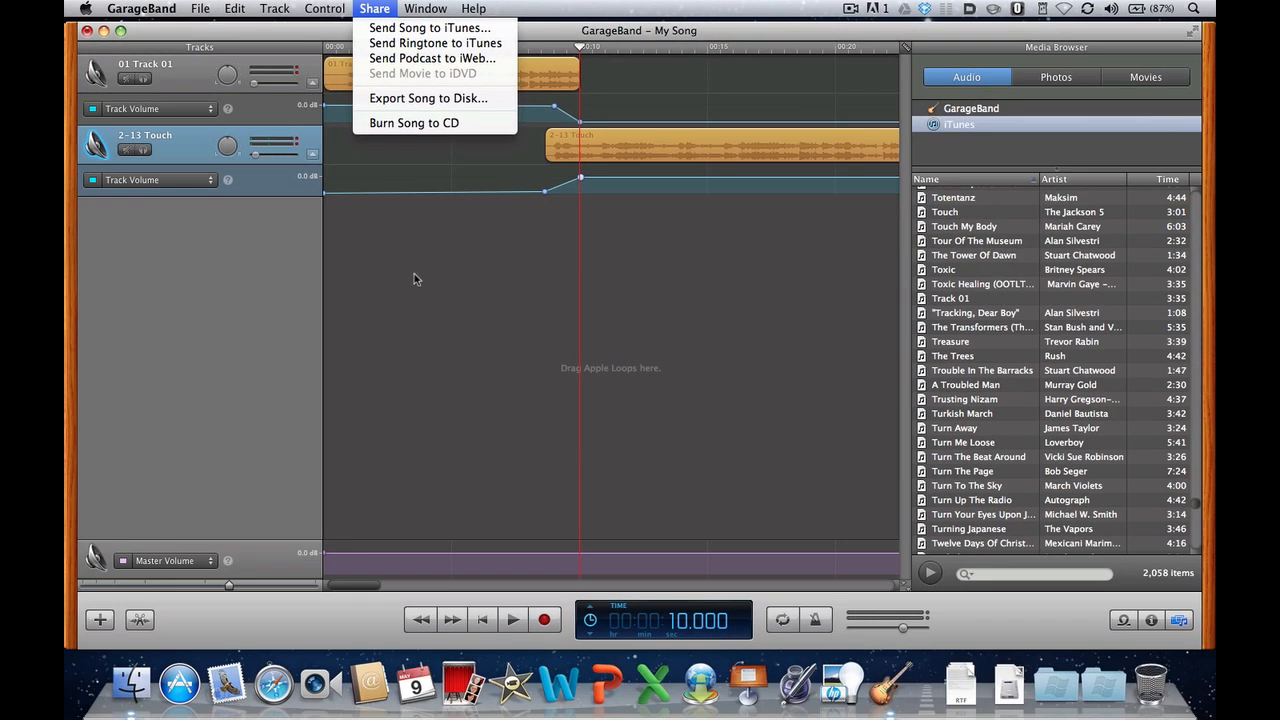
click(390, 535)
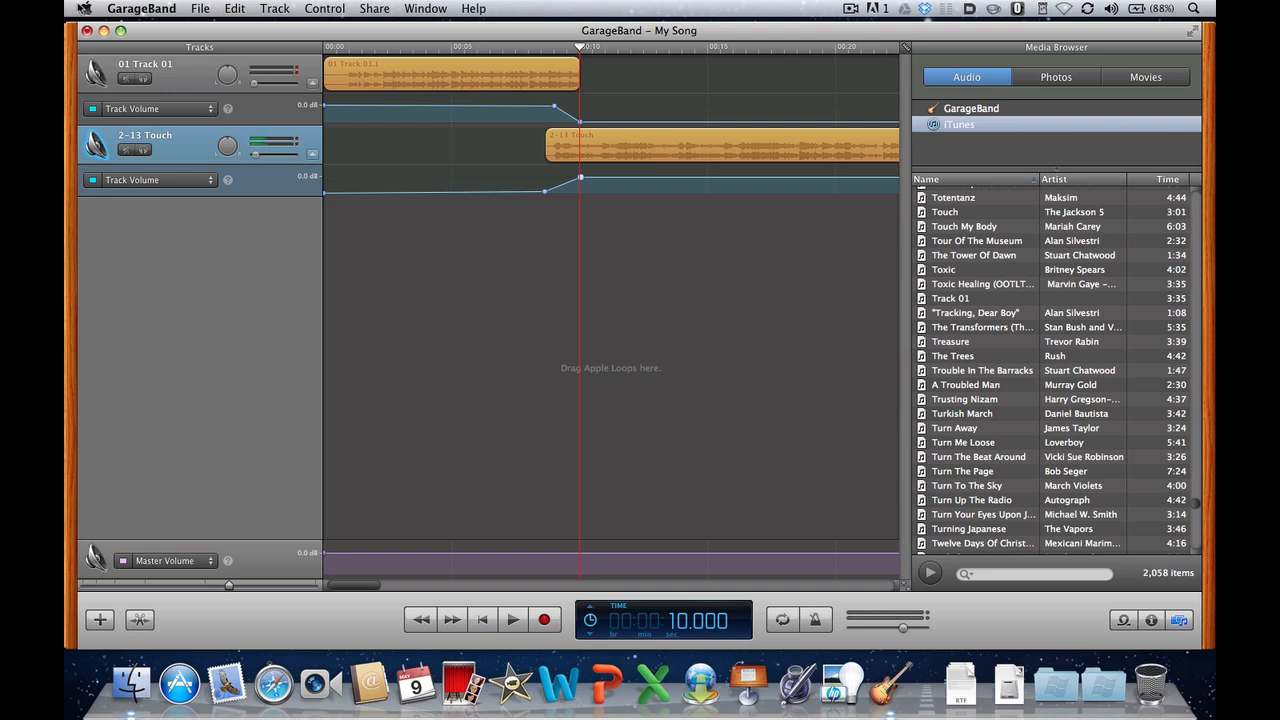
Step: Close the project without saving the changes and reopen My Song from the recent projects
click(88, 32)
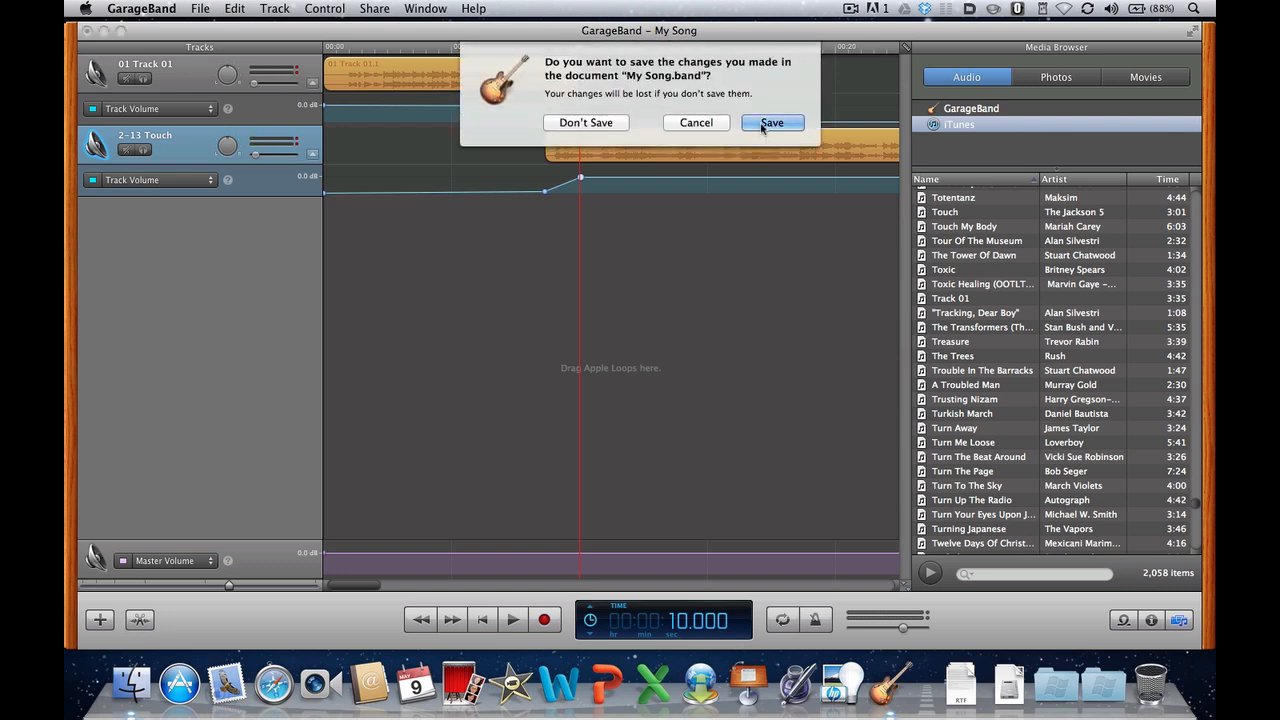
click(582, 126)
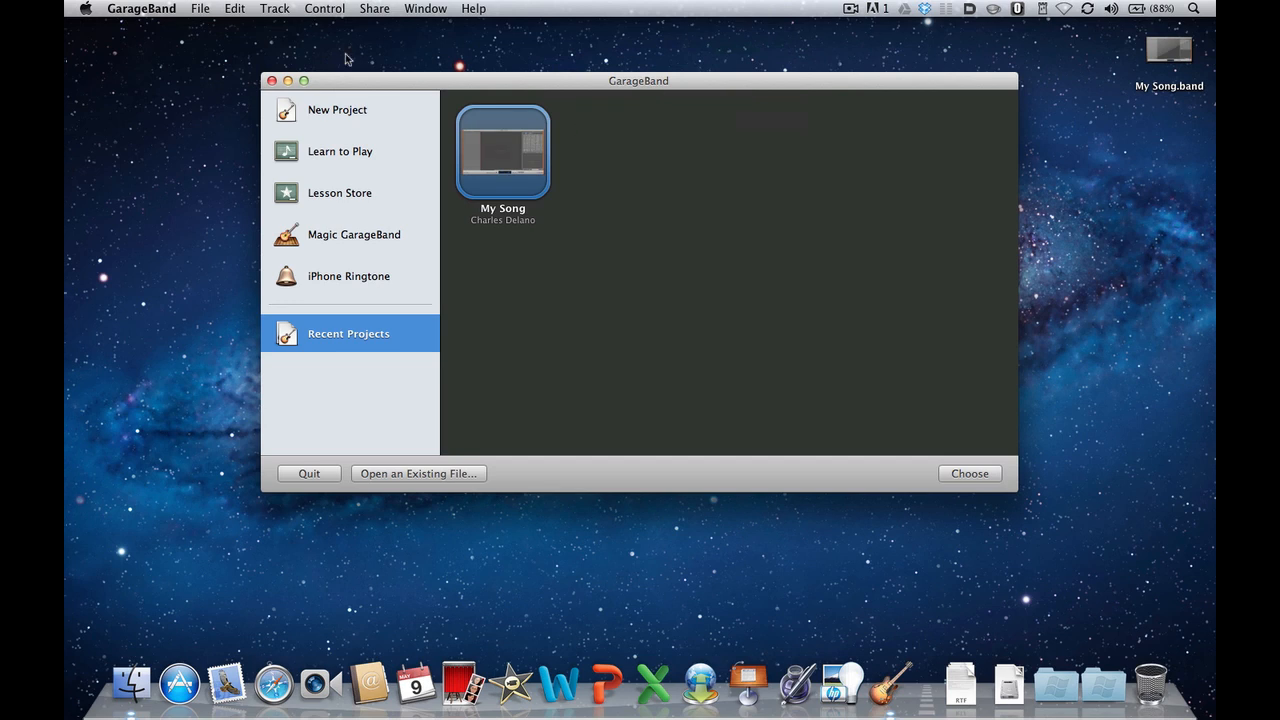
double_click(514, 172)
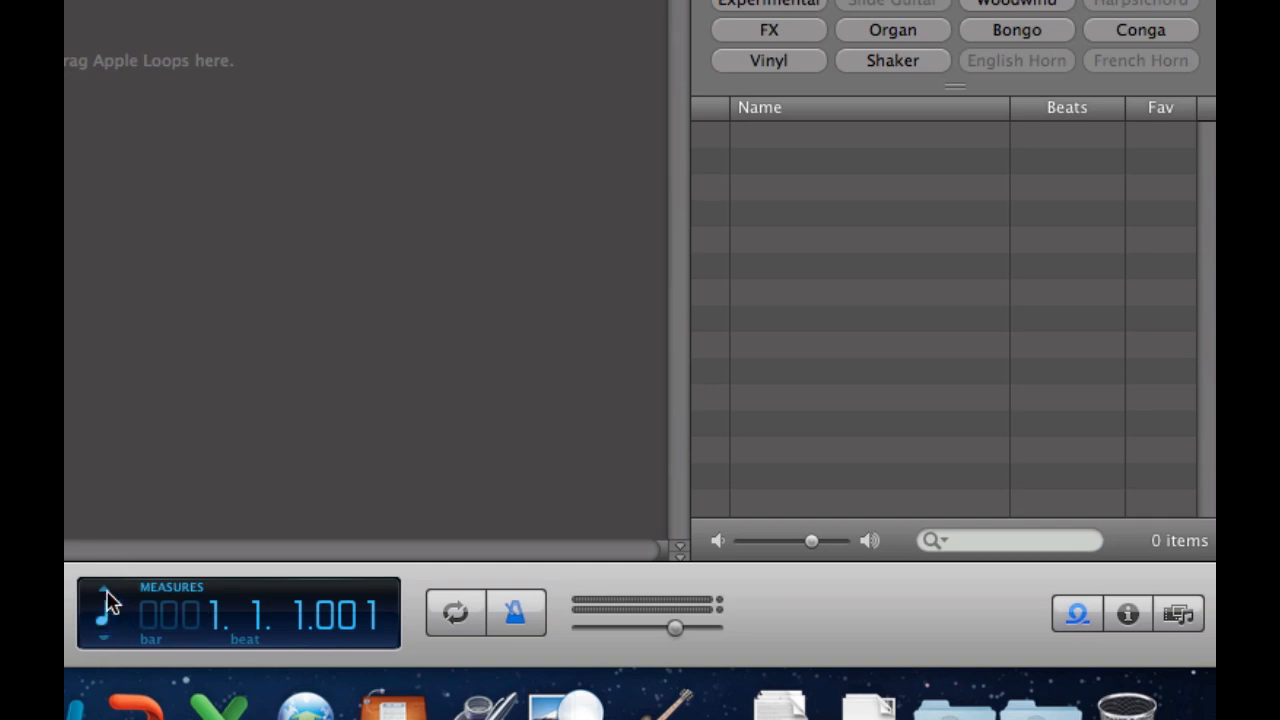
Step: Switch the playhead display to time and add Absolutely (Story Of A Girl) from the iTunes library to the beginning of the timeline
click(105, 592)
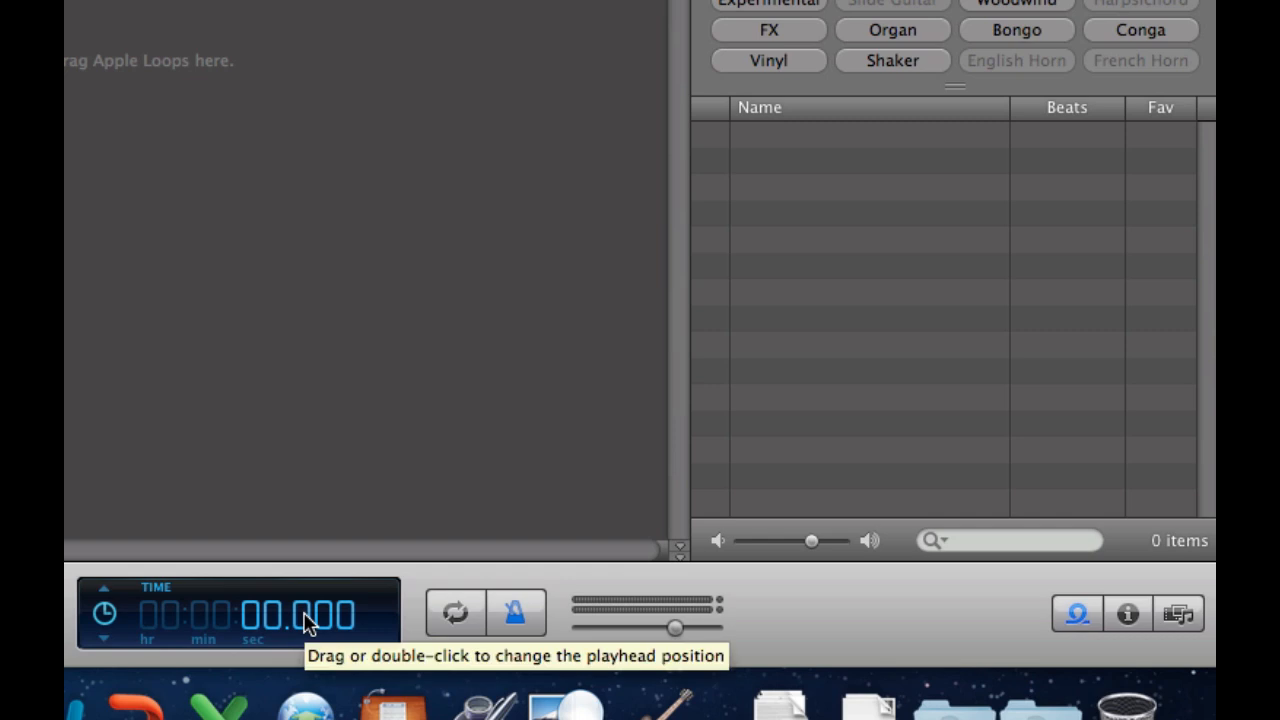
click(1180, 616)
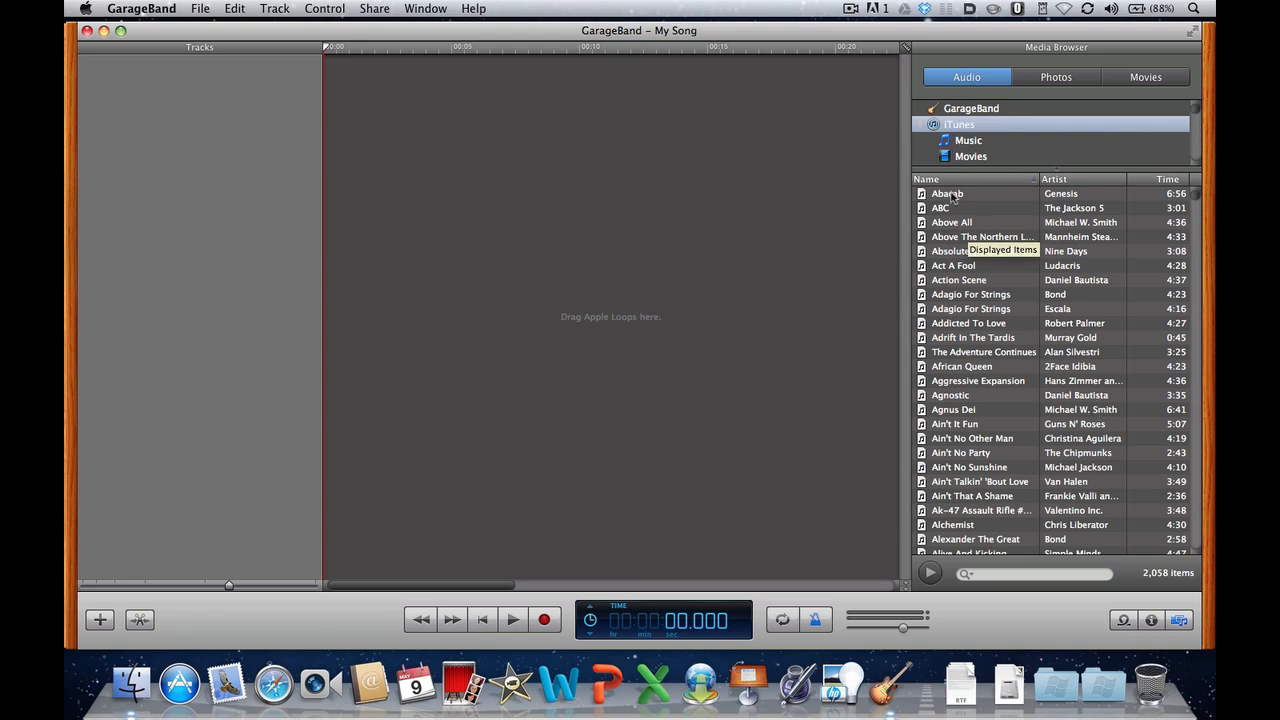
drag(943, 257, 327, 78)
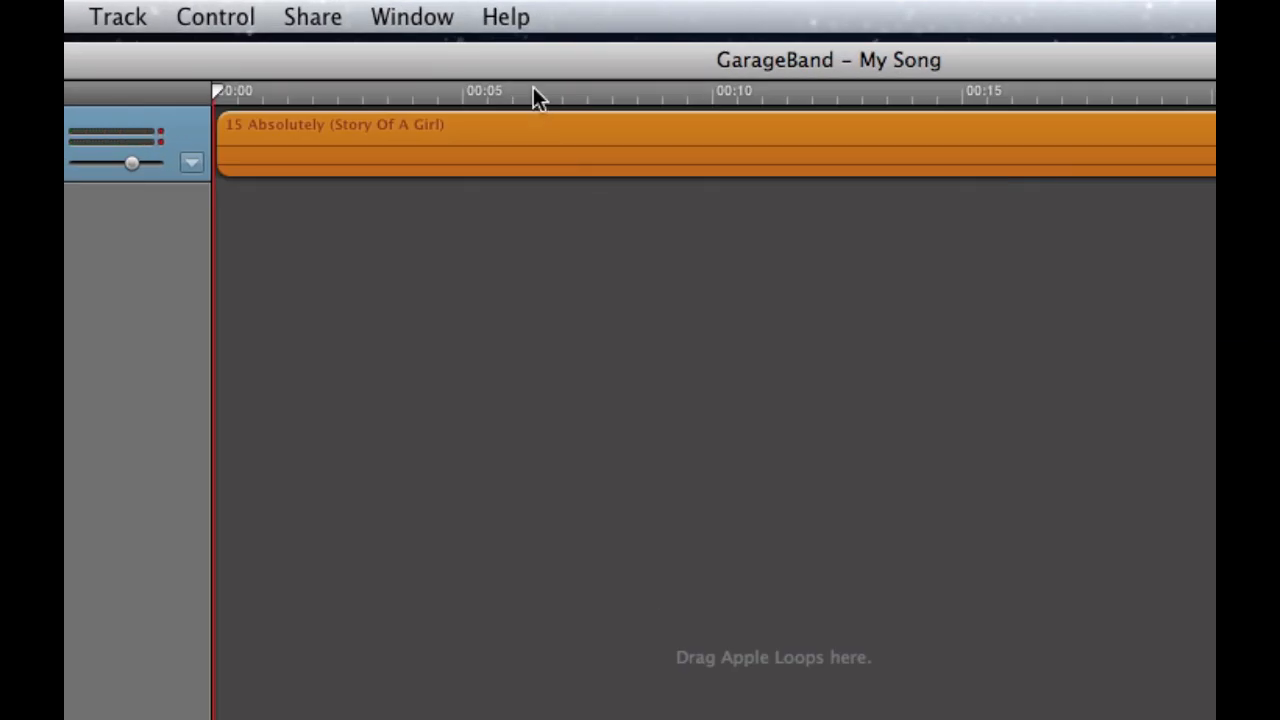
Step: Split the Absolutely (Story Of A Girl) region at about 10 seconds and delete the part after the split
click(716, 90)
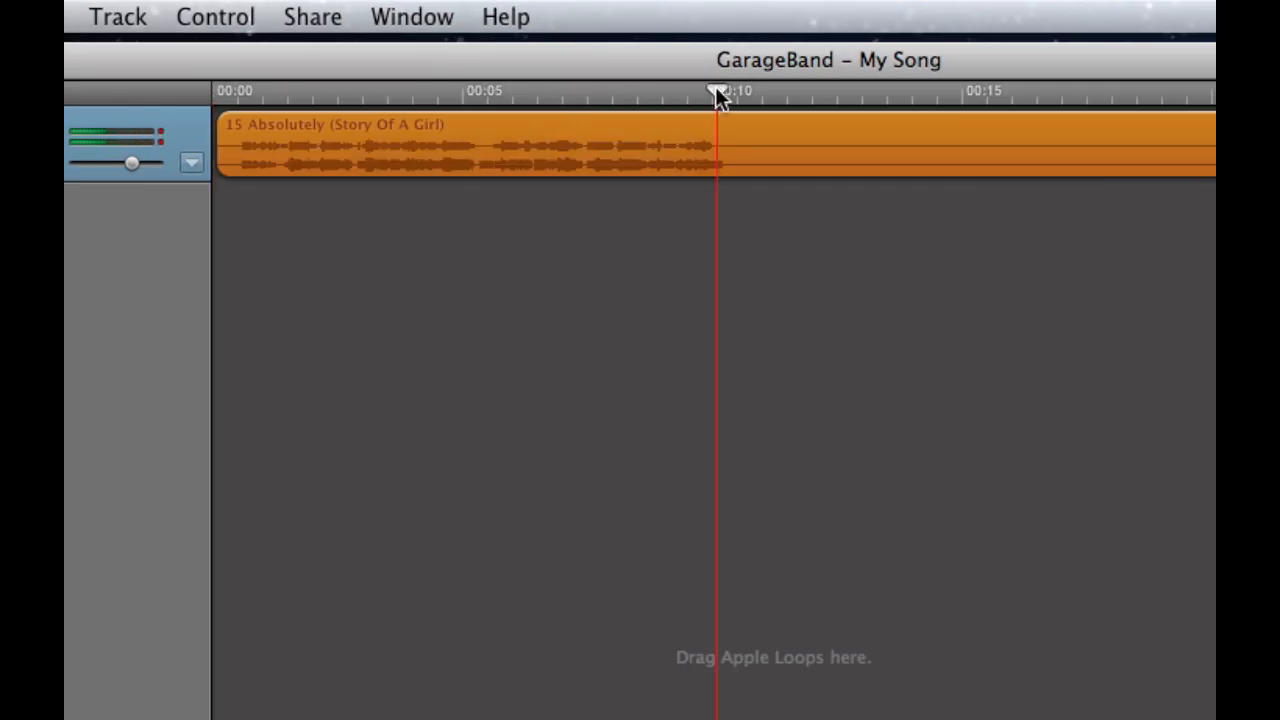
mouse_move(715, 88)
mouse_down()
mouse_move(506, 54)
mouse_move(714, 98)
mouse_up()
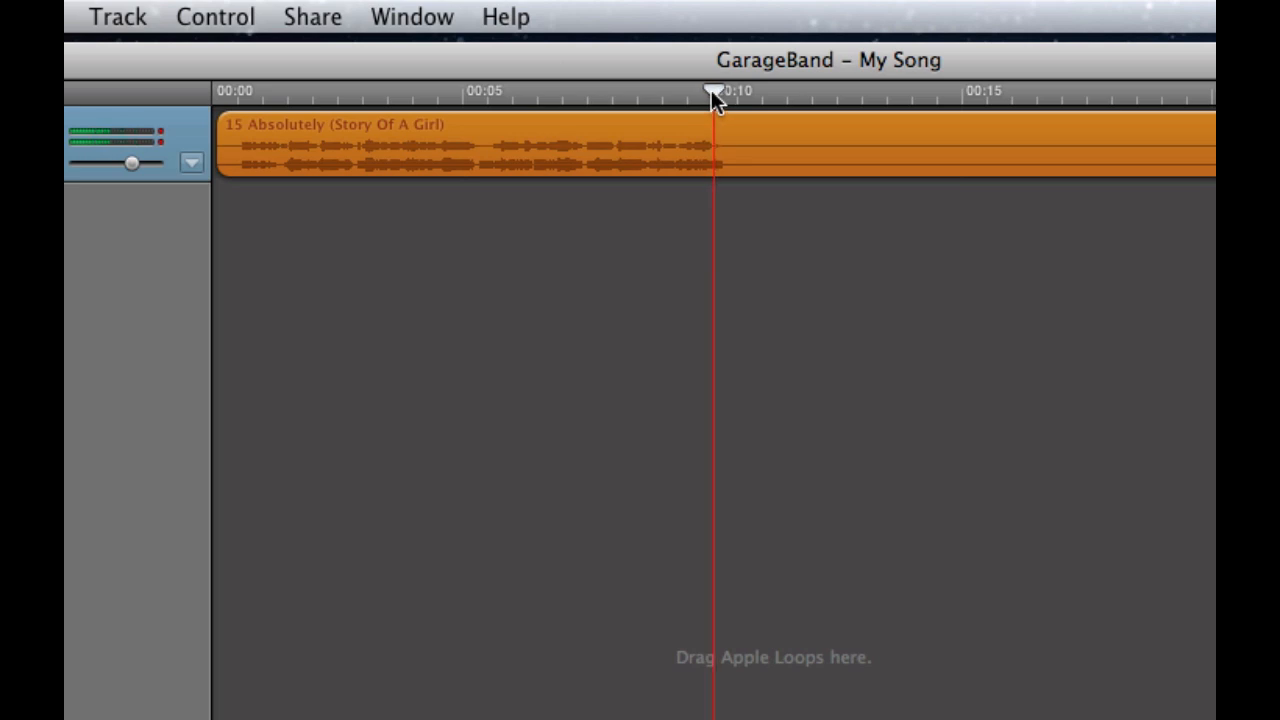
key(super+s)
key(super+t)
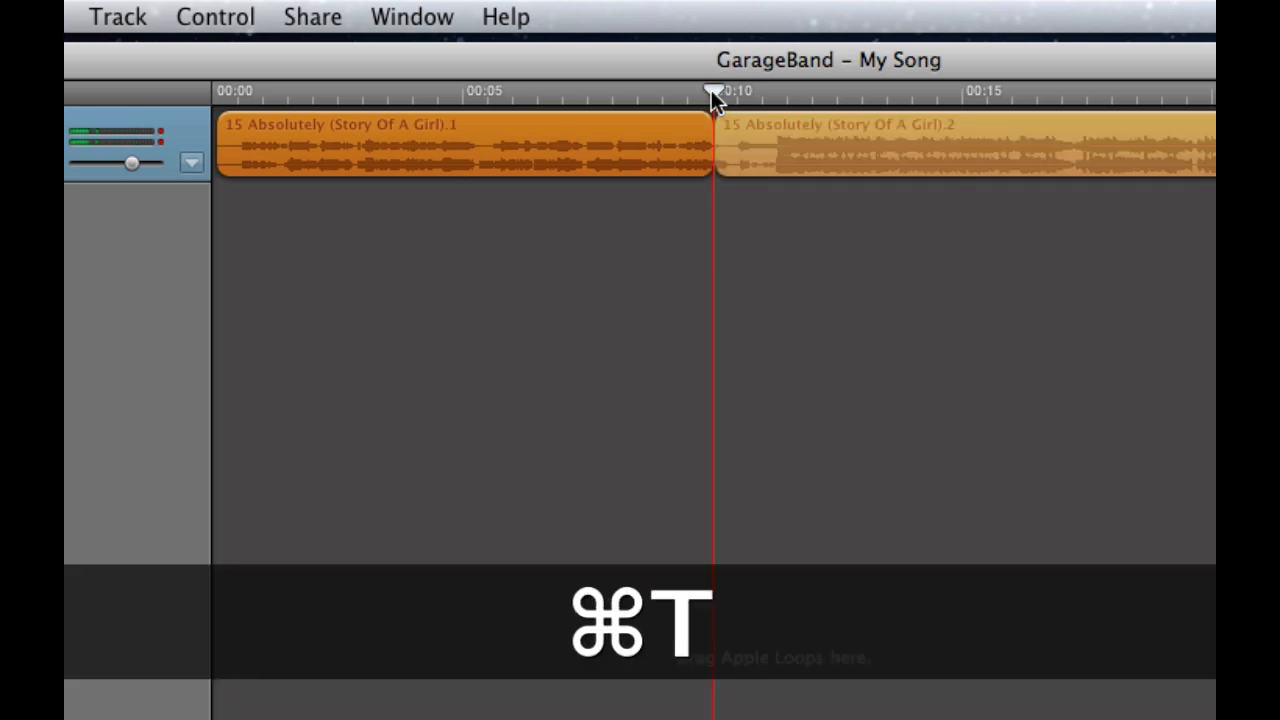
click(784, 130)
key(Delete)
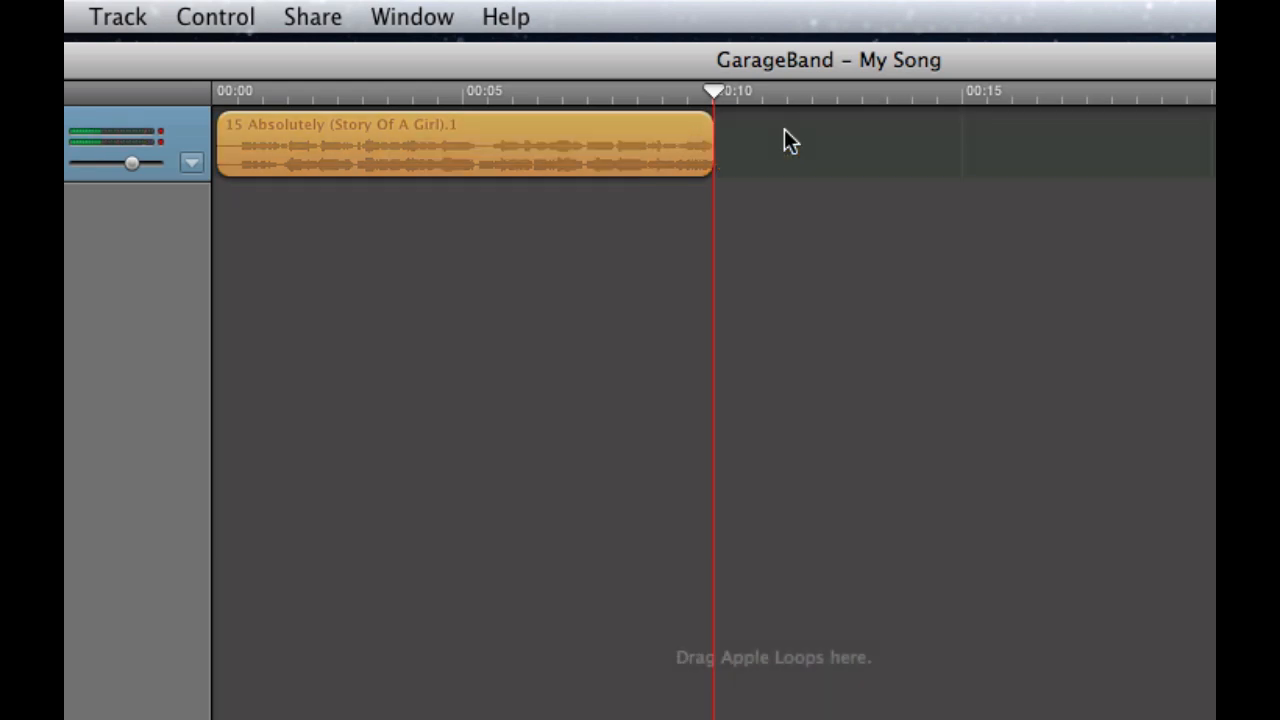
Step: Enable Track Volume automation for the song and fade it out from about 0 dB at 9 seconds to silence at 10 seconds
click(192, 163)
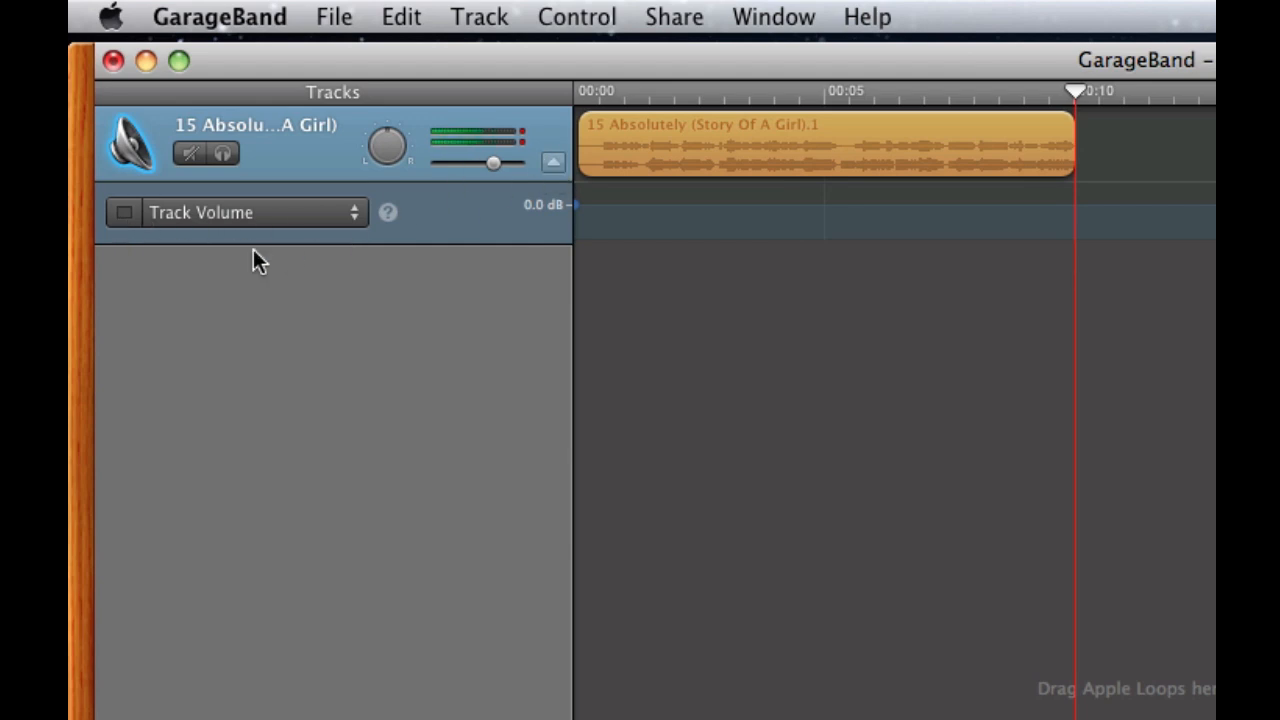
click(125, 212)
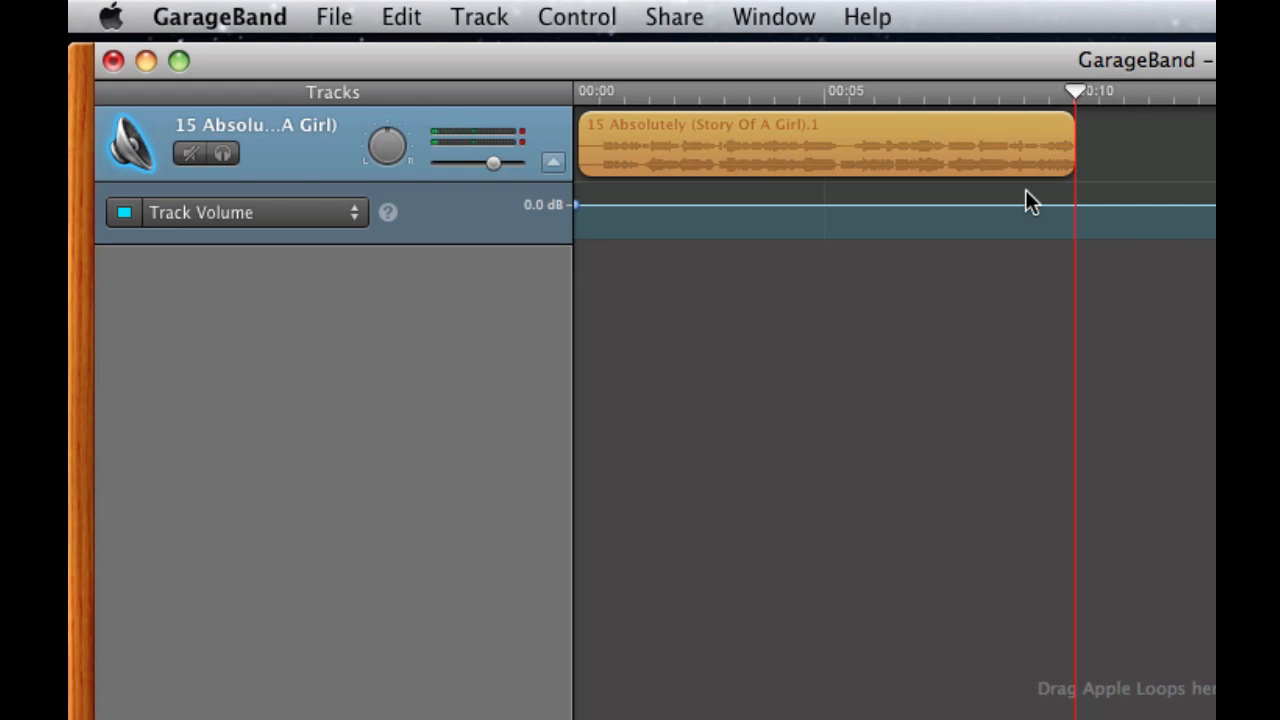
drag(1074, 204, 1074, 240)
drag(1069, 90, 1018, 84)
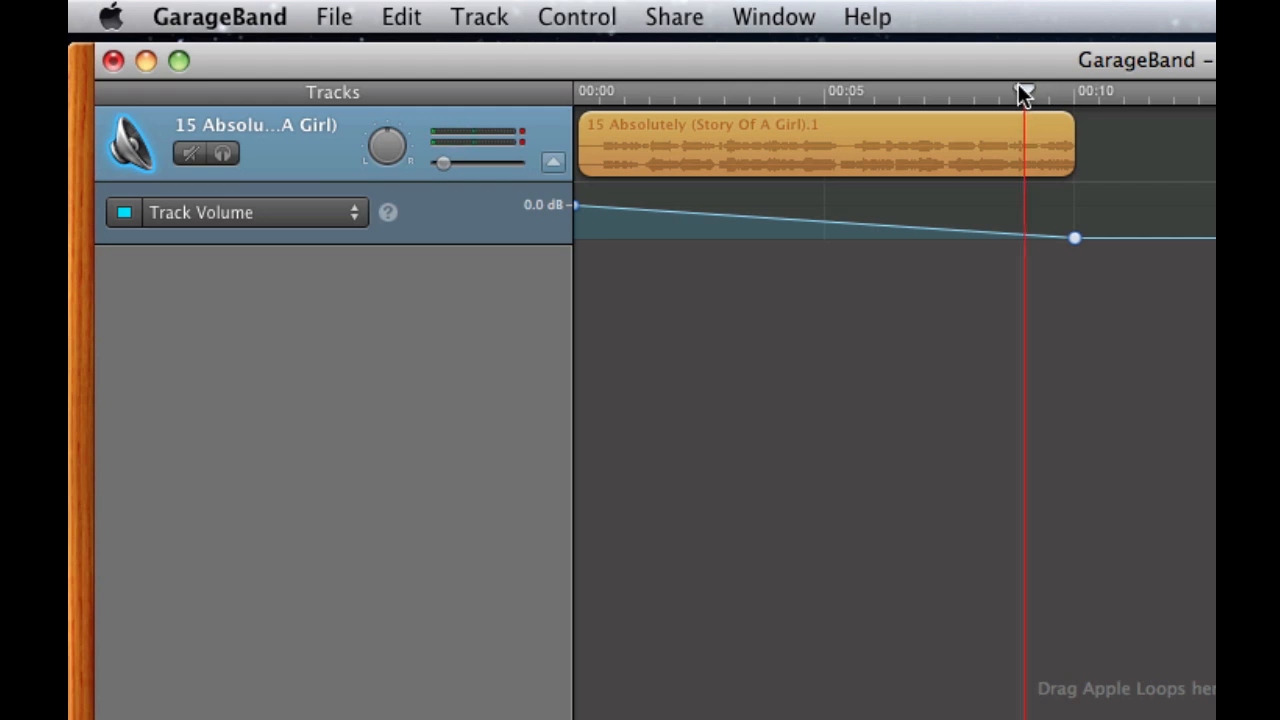
drag(1022, 234, 1025, 205)
drag(1074, 239, 1074, 239)
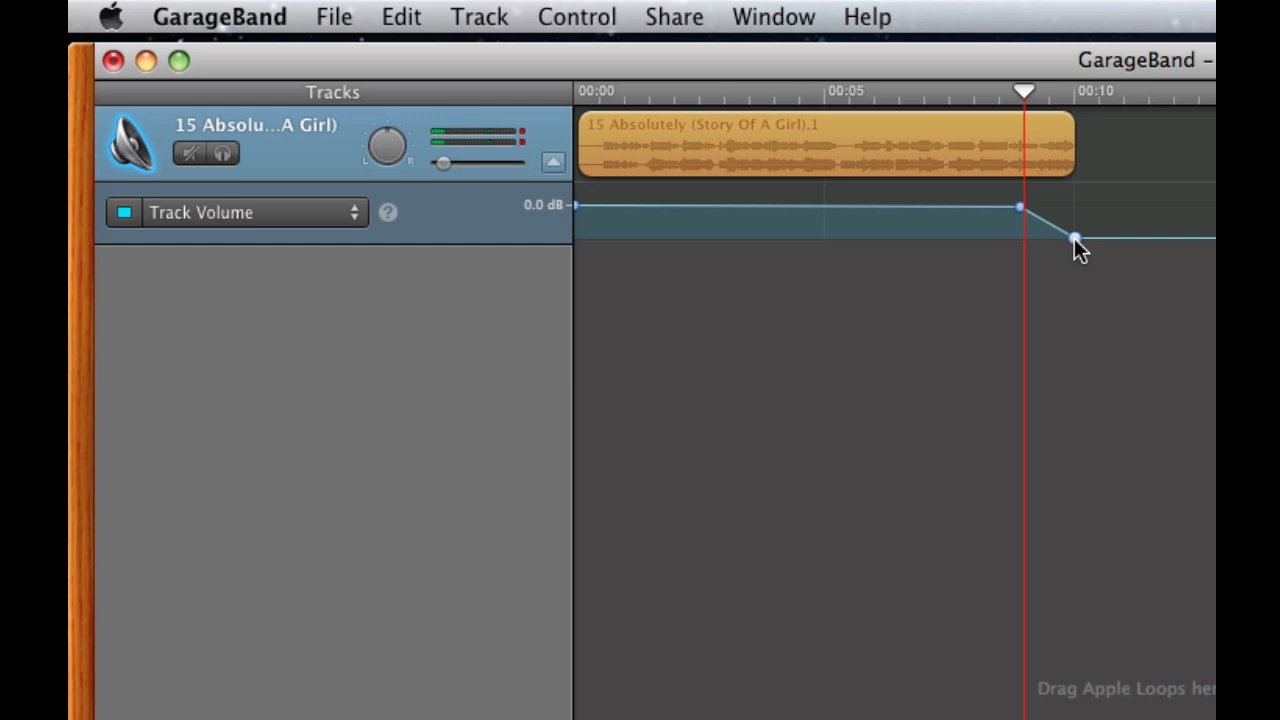